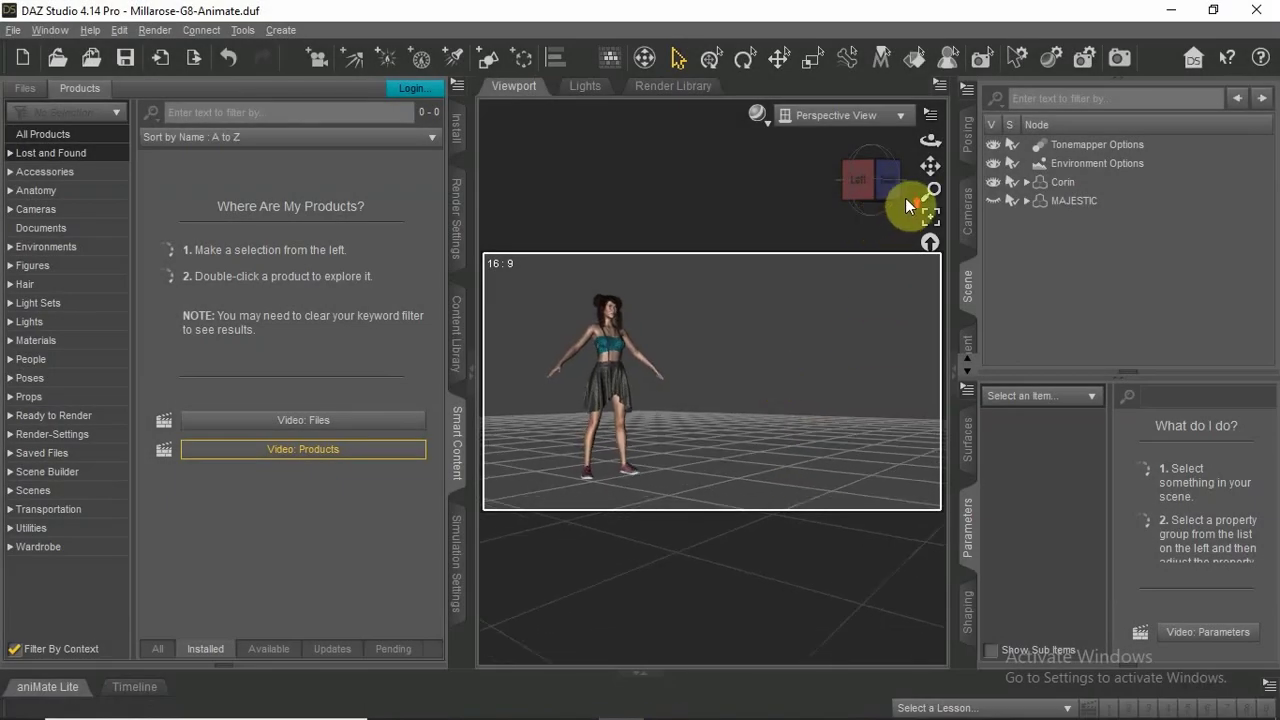
Nudge the viewport, then select the Corin figure through its right-click menu.
drag(929, 163, 820, 343)
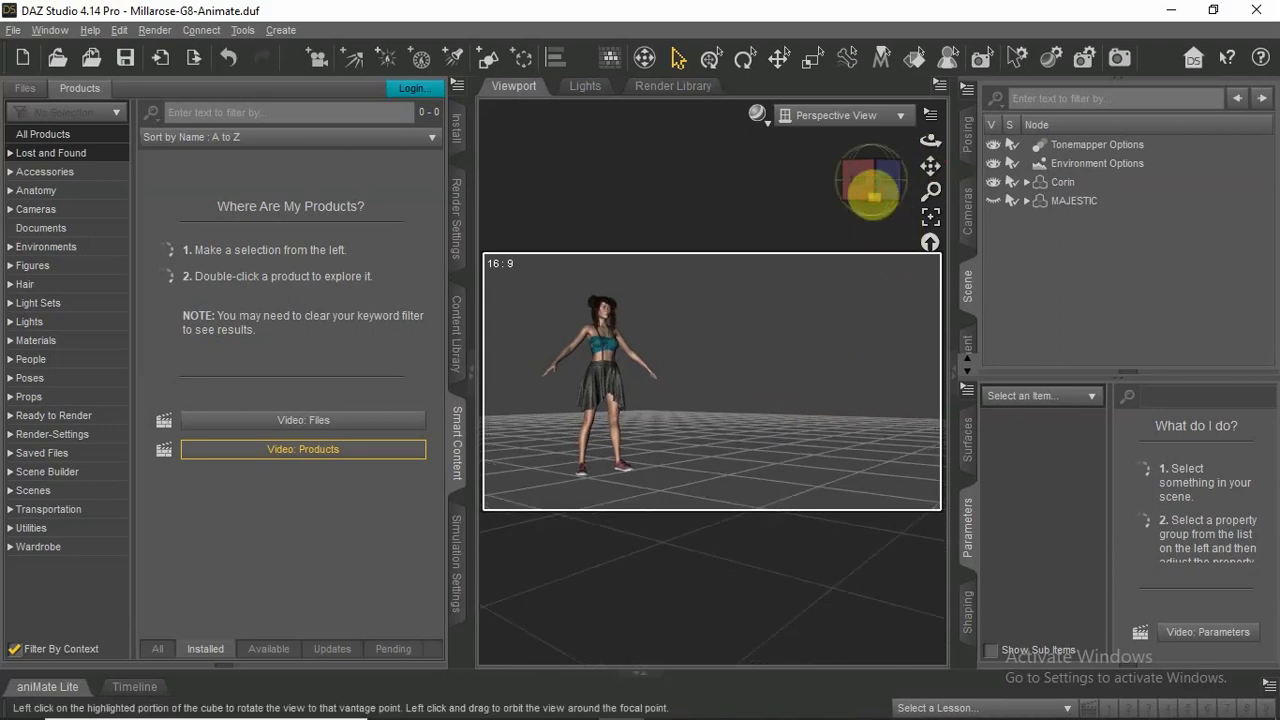
drag(873, 197, 871, 186)
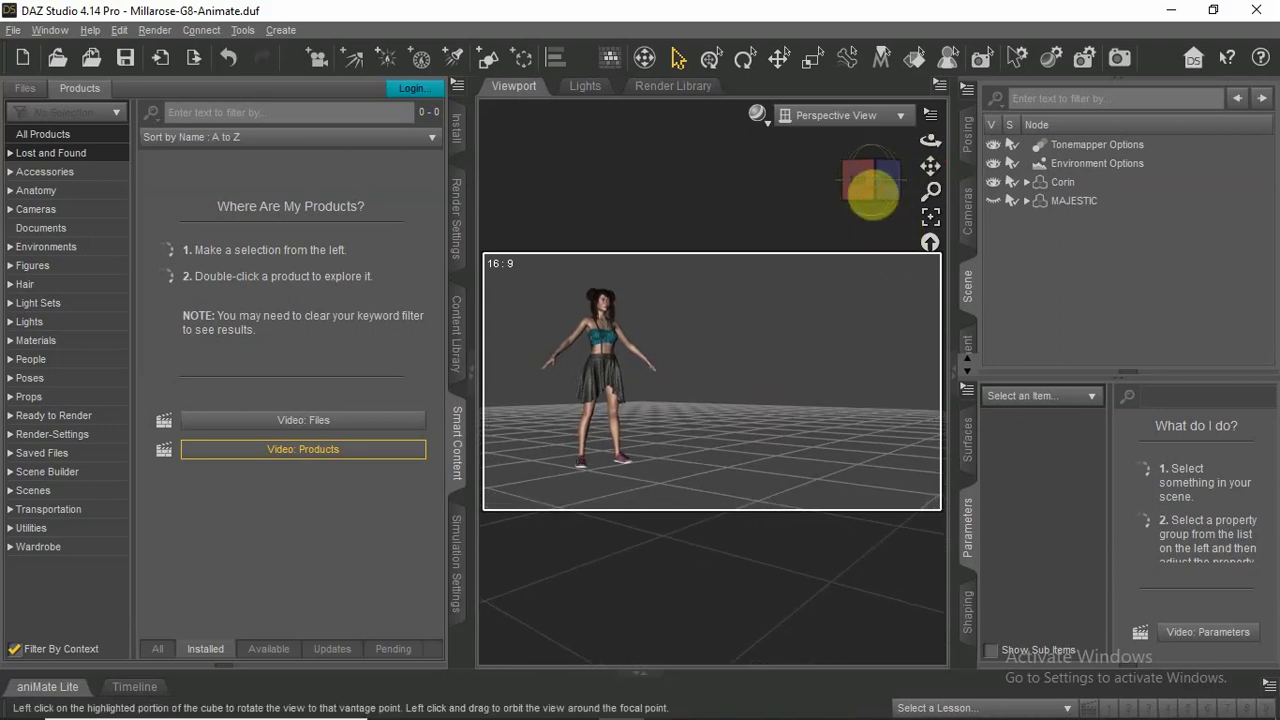
right_click(604, 347)
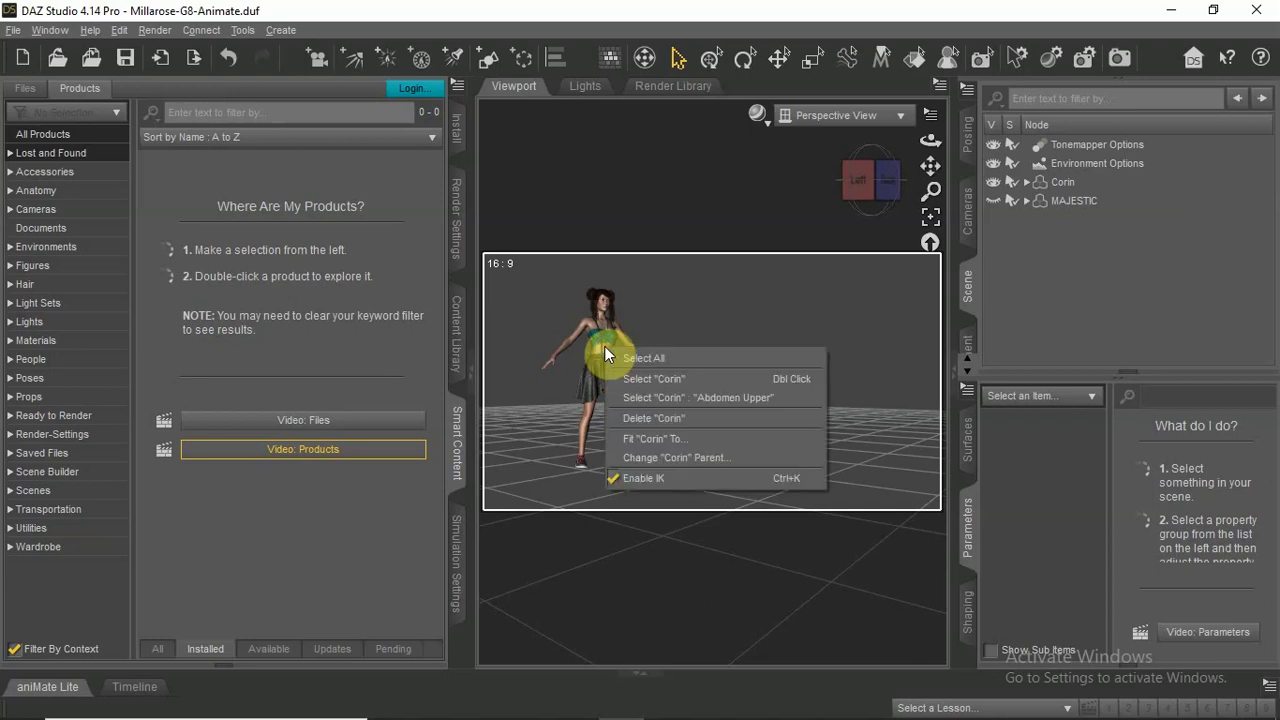
click(642, 378)
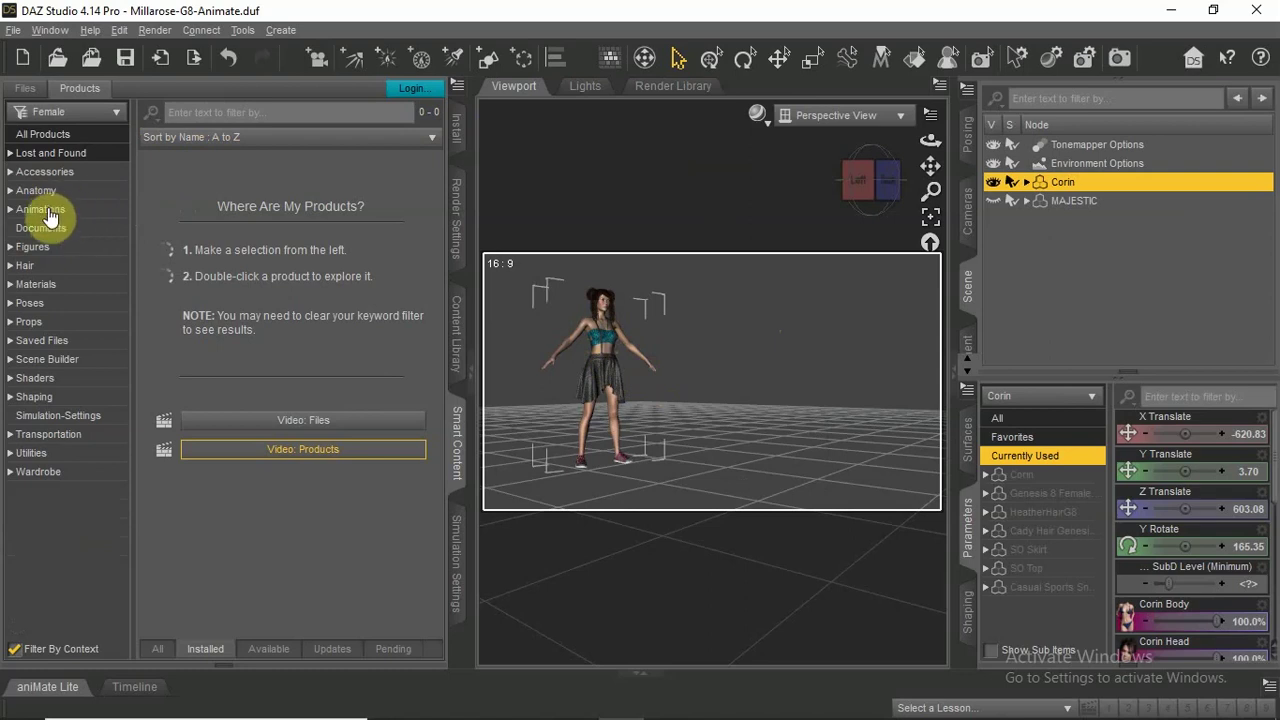
Open the aniMate Lite timeline and the Flat Foot Walk aniBlock's Animations folder under Animations.
click(55, 216)
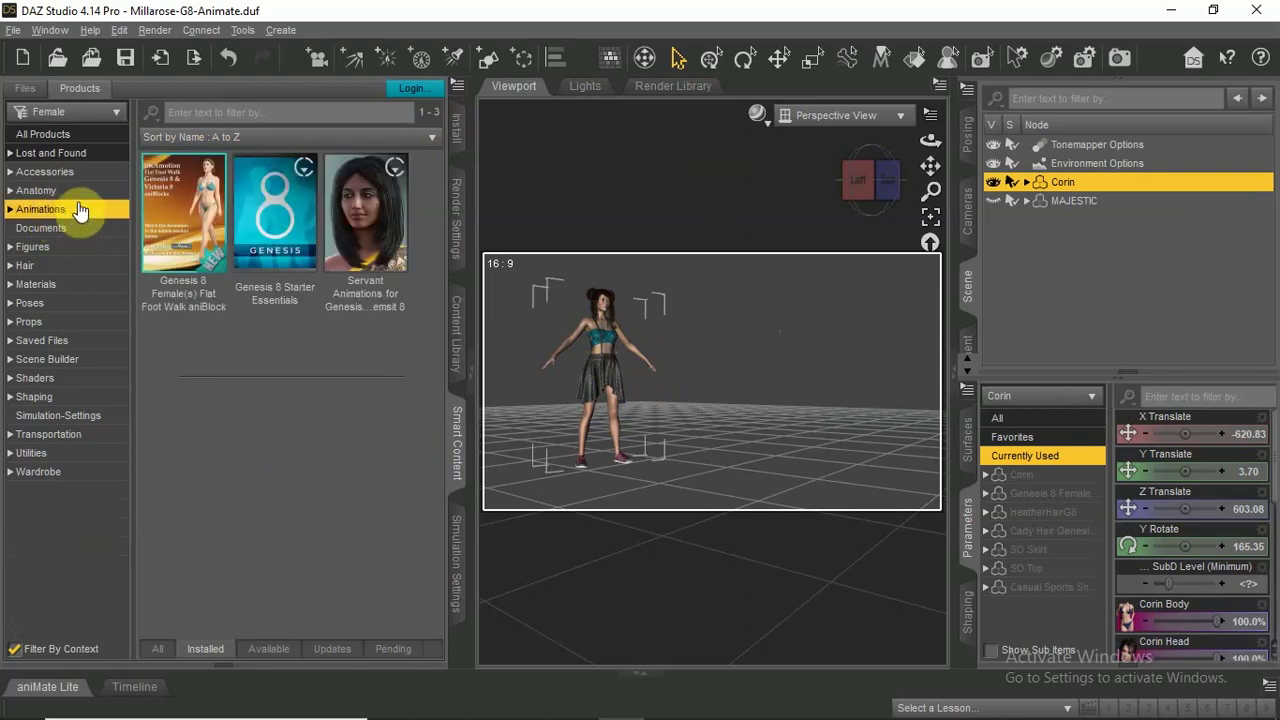
mouse_move(171, 177)
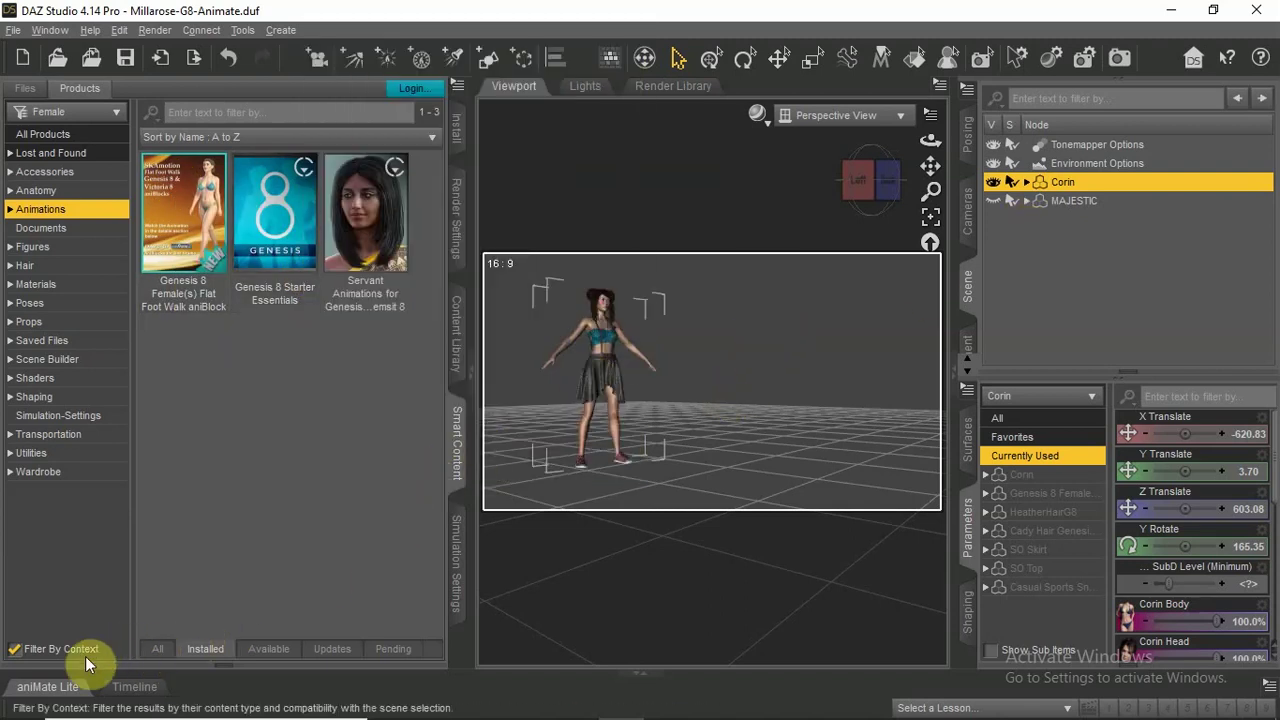
click(54, 695)
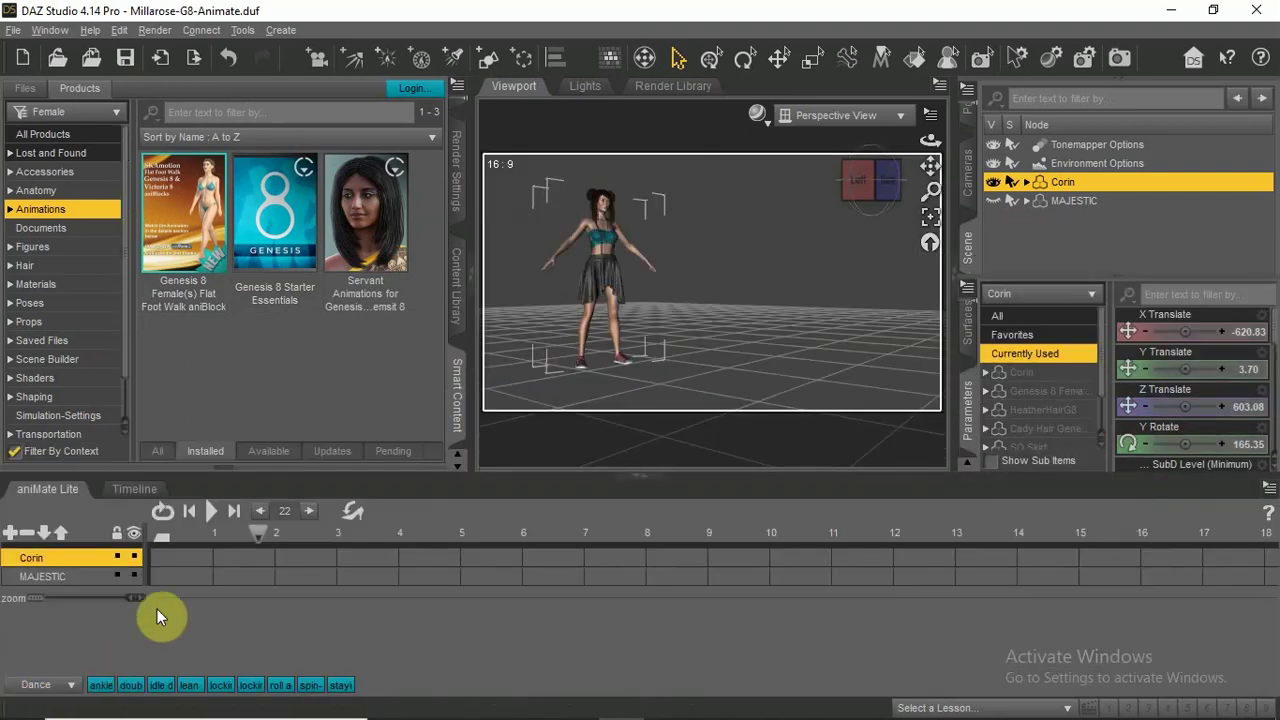
click(201, 224)
click(88, 284)
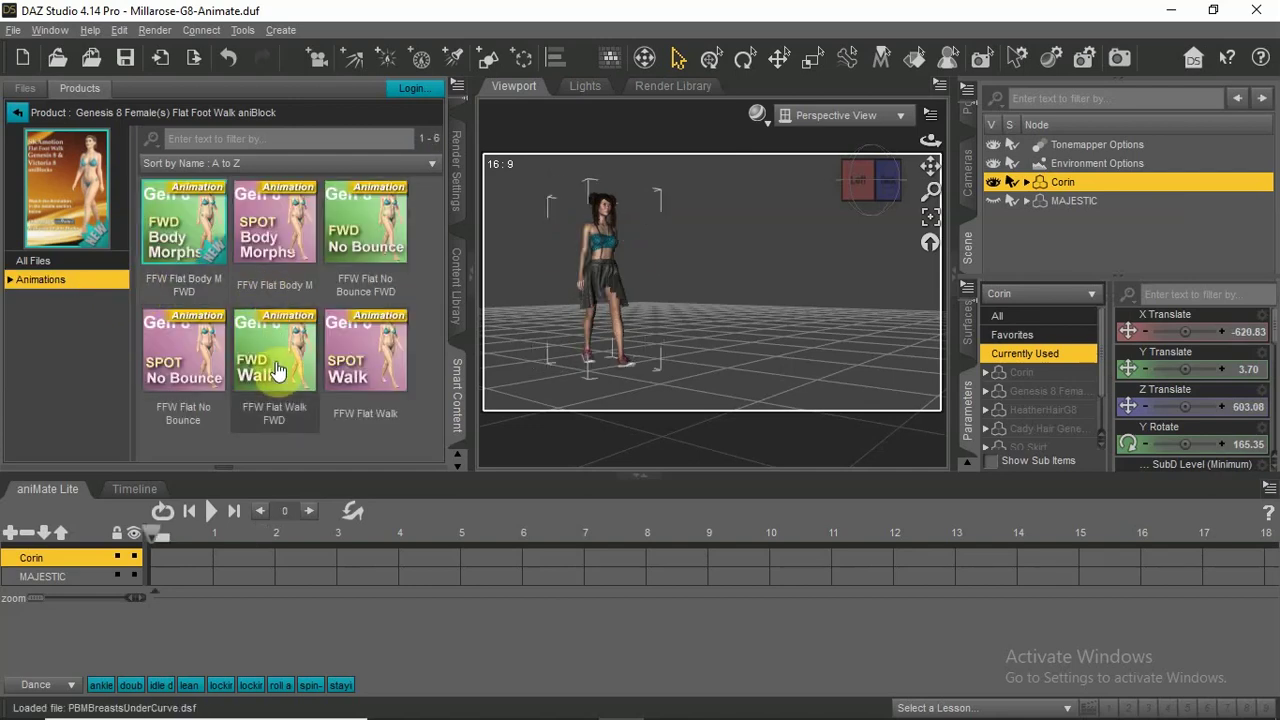
mouse_move(278, 372)
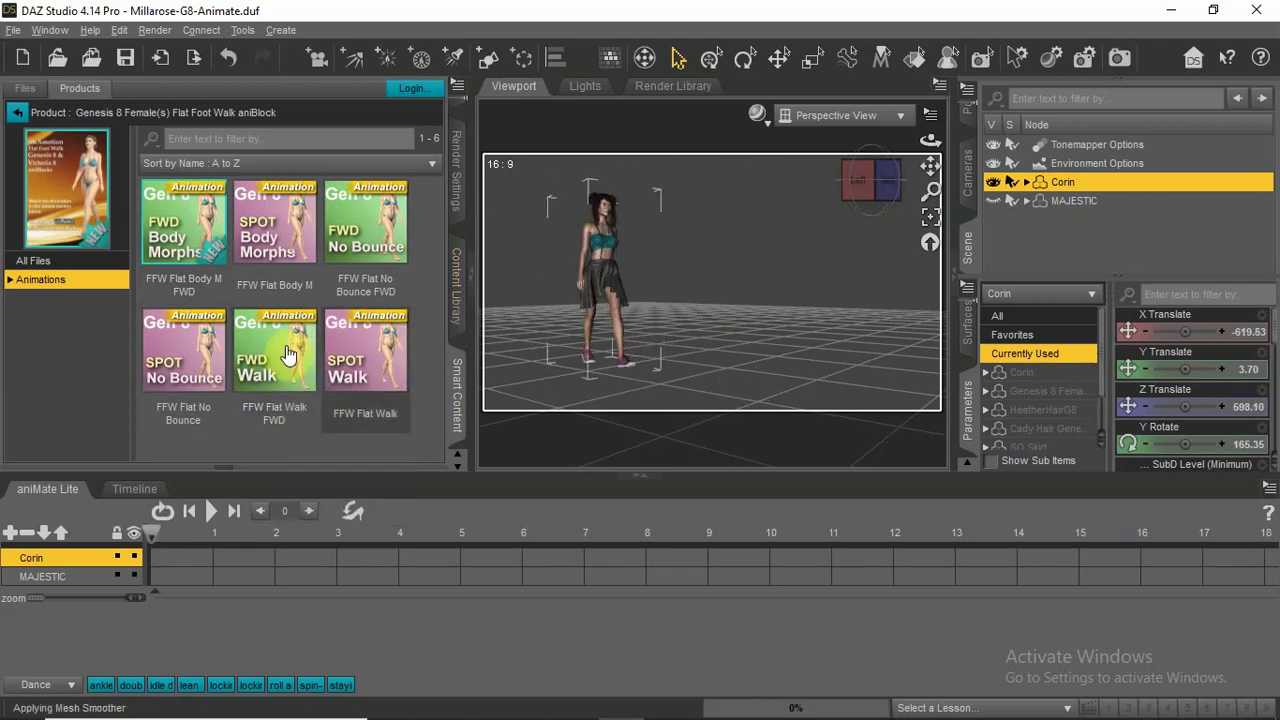
Apply FFW Flat Walk FWD to Corin and preview the walk.
double_click(297, 345)
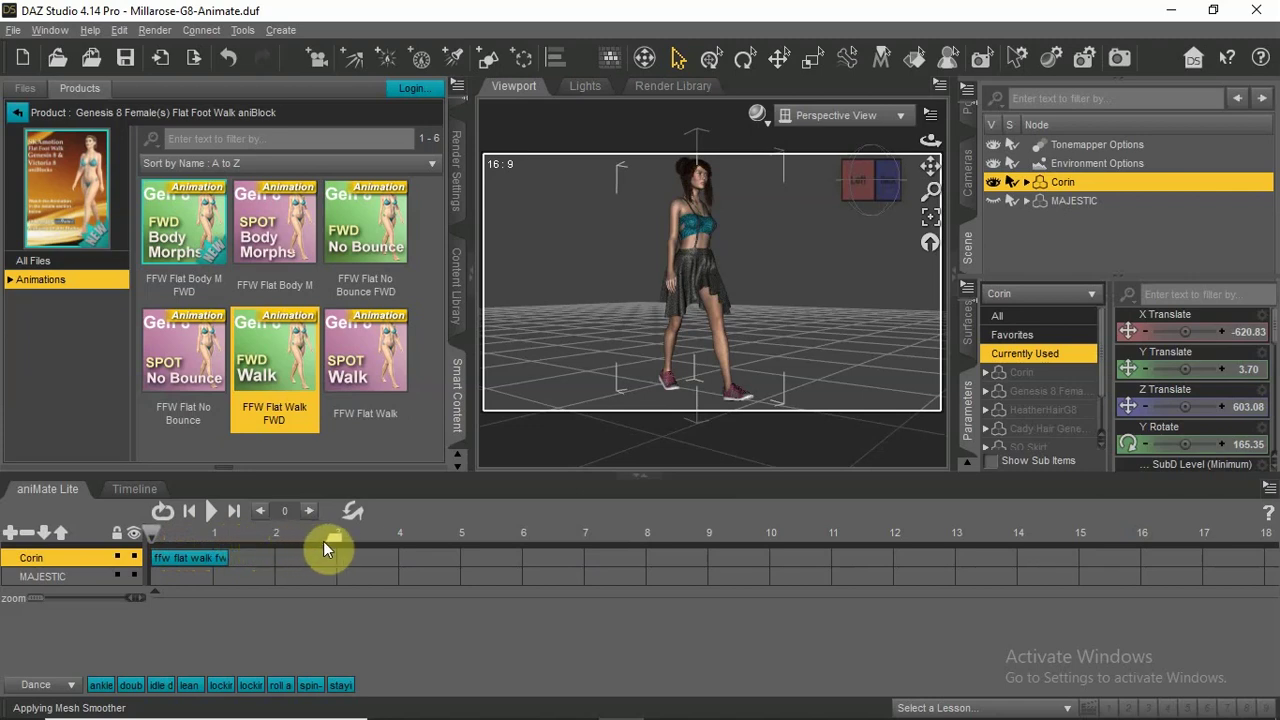
click(204, 511)
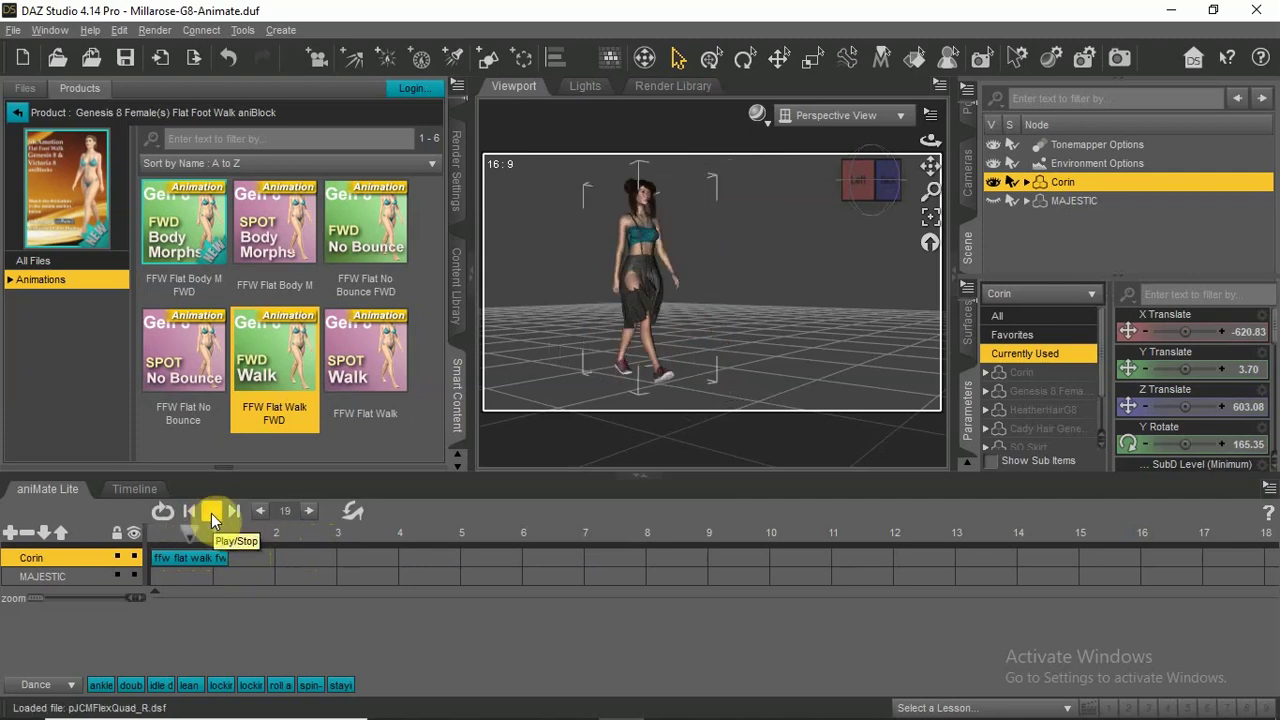
click(211, 513)
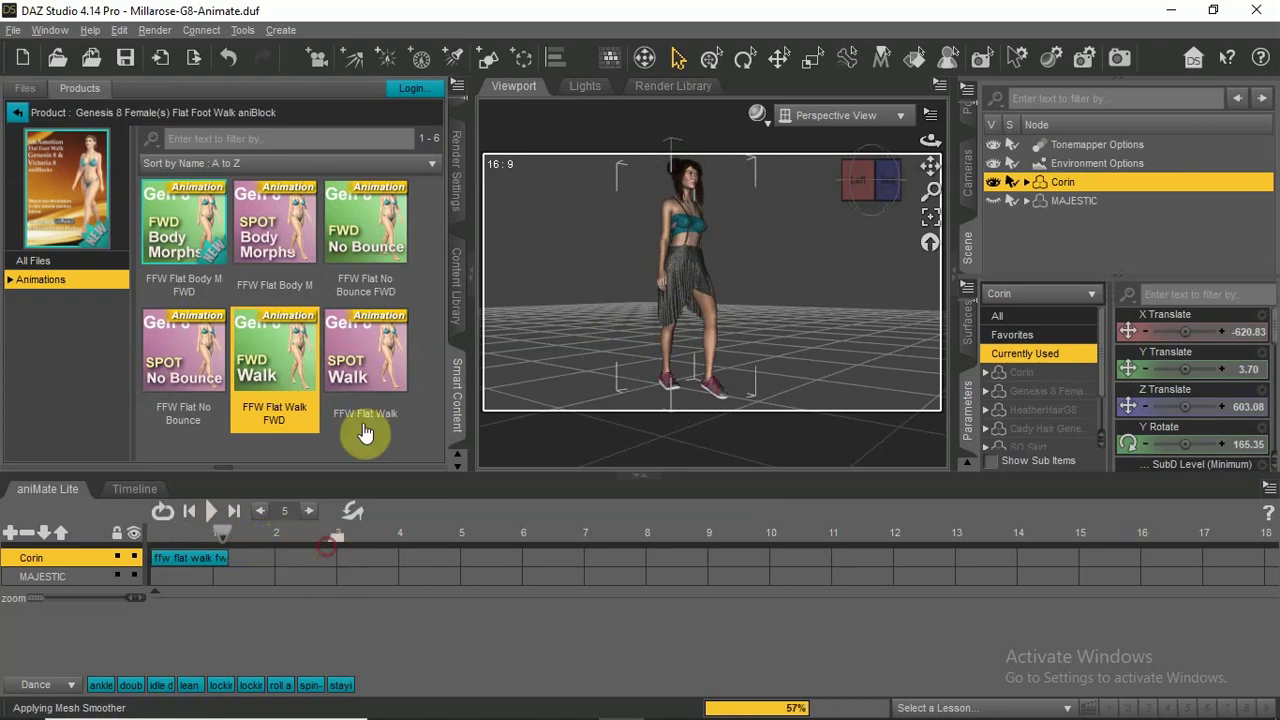
Append a second FFW Flat Walk FWD block and pull the end marker slightly earlier.
double_click(289, 366)
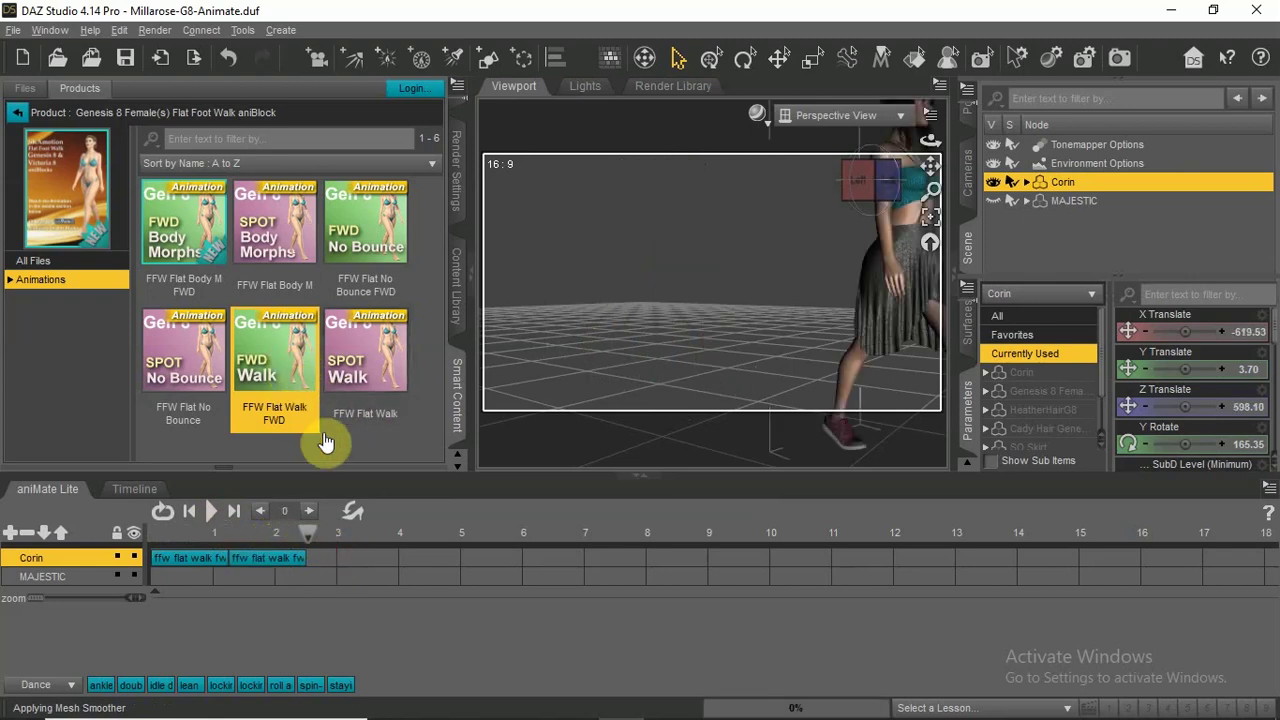
click(318, 531)
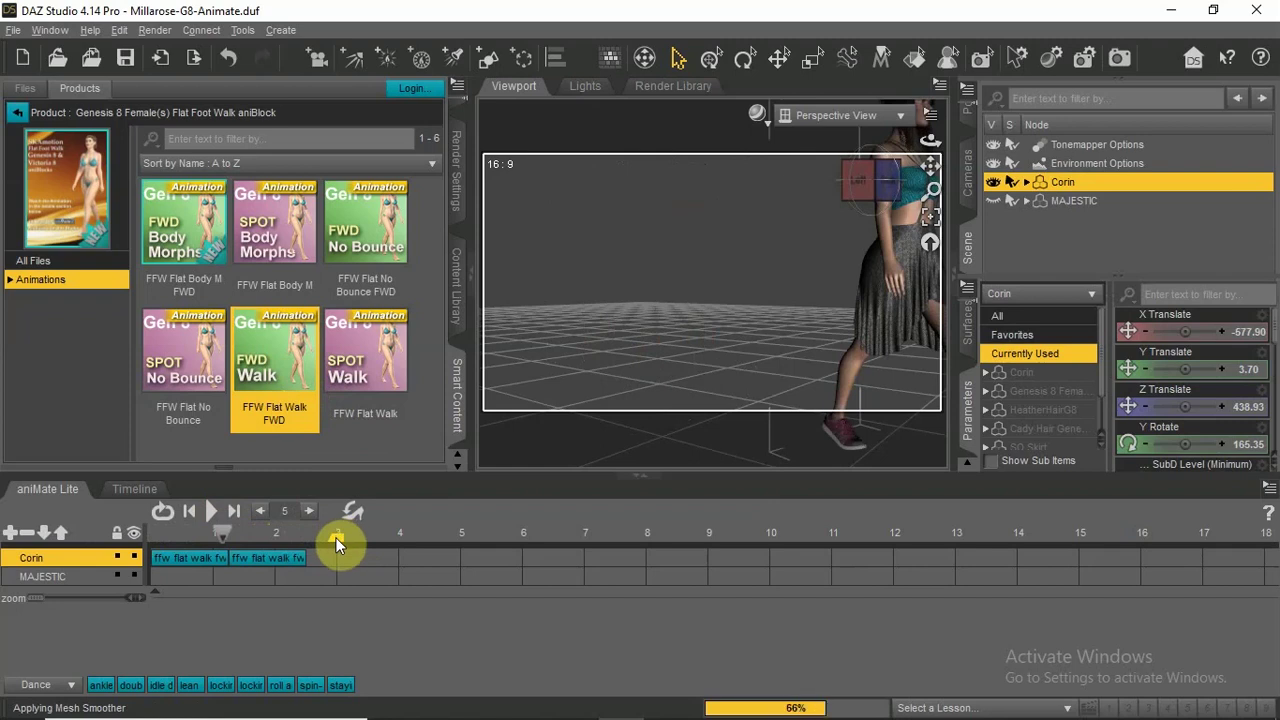
drag(336, 532, 309, 539)
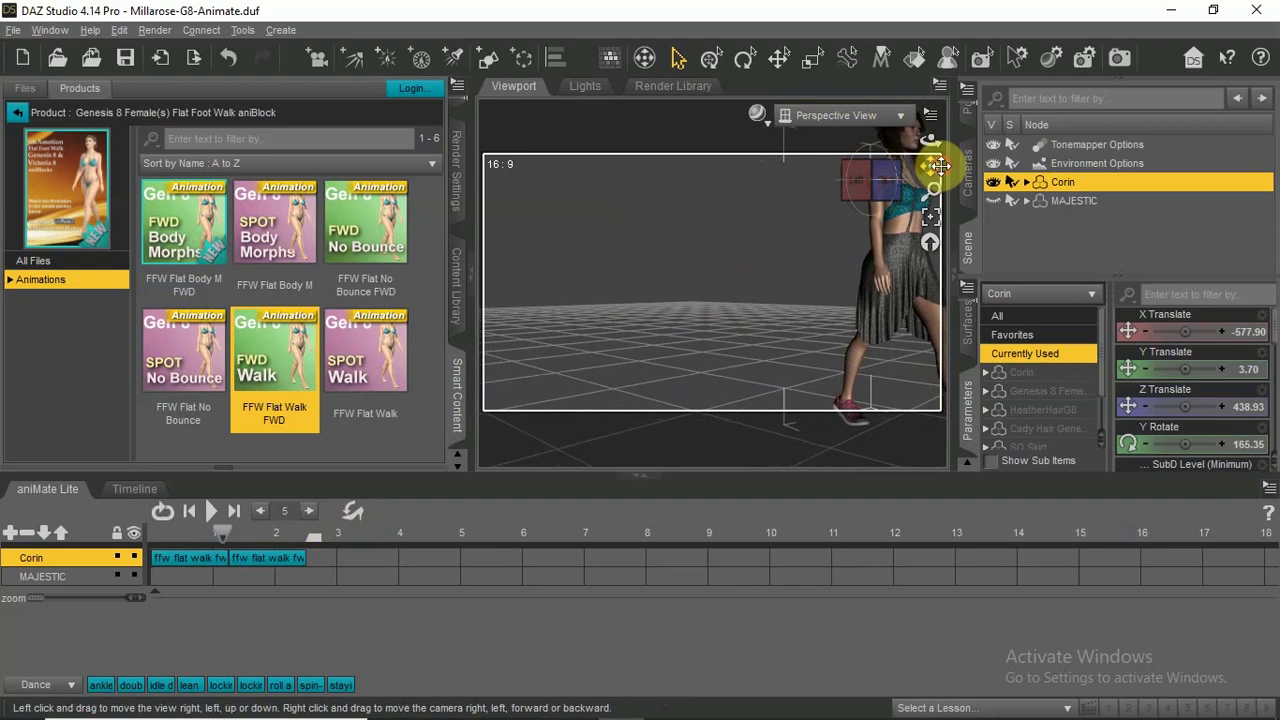
Switch to the Posing tab and pan and rotate the view to frame Corin.
click(972, 150)
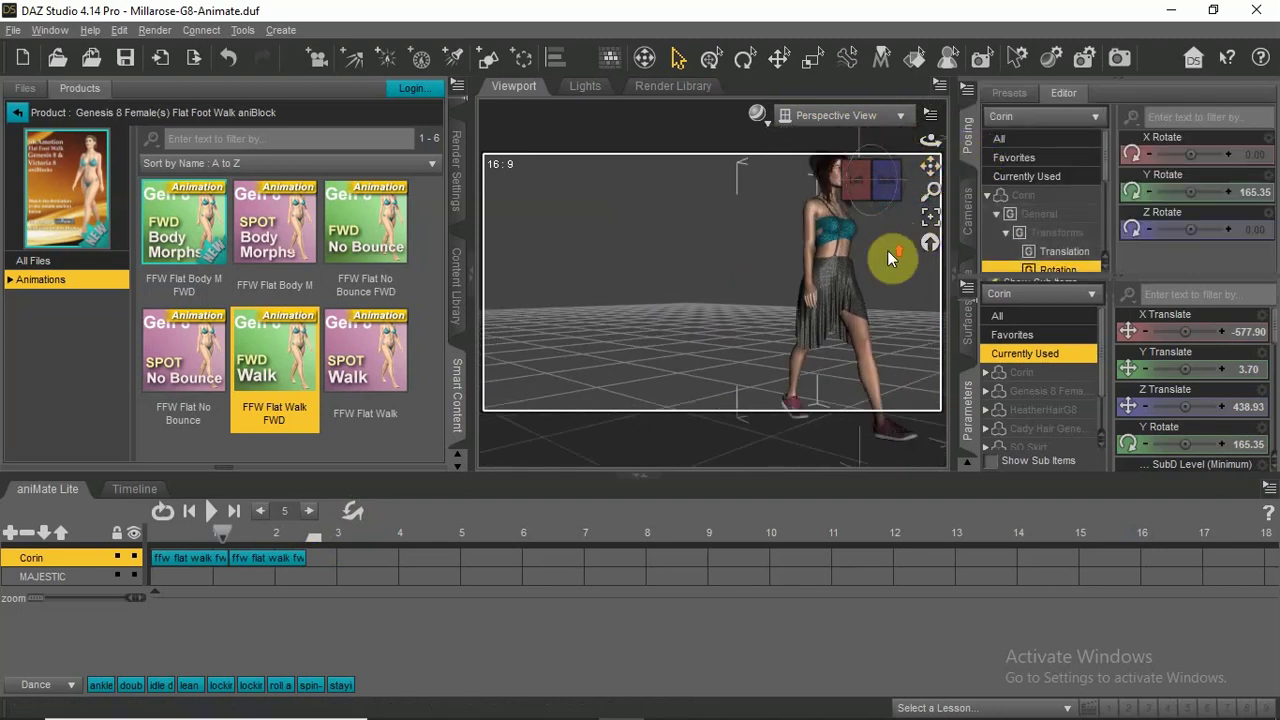
drag(930, 165, 929, 163)
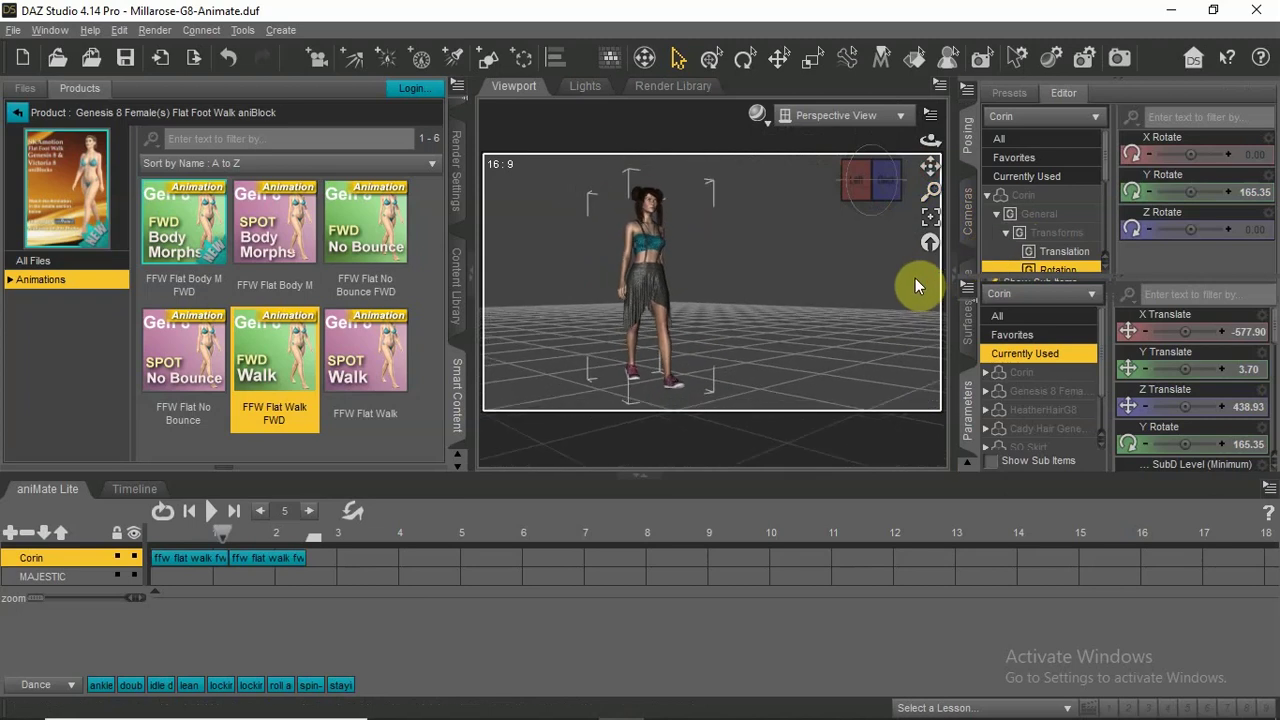
drag(929, 163, 923, 170)
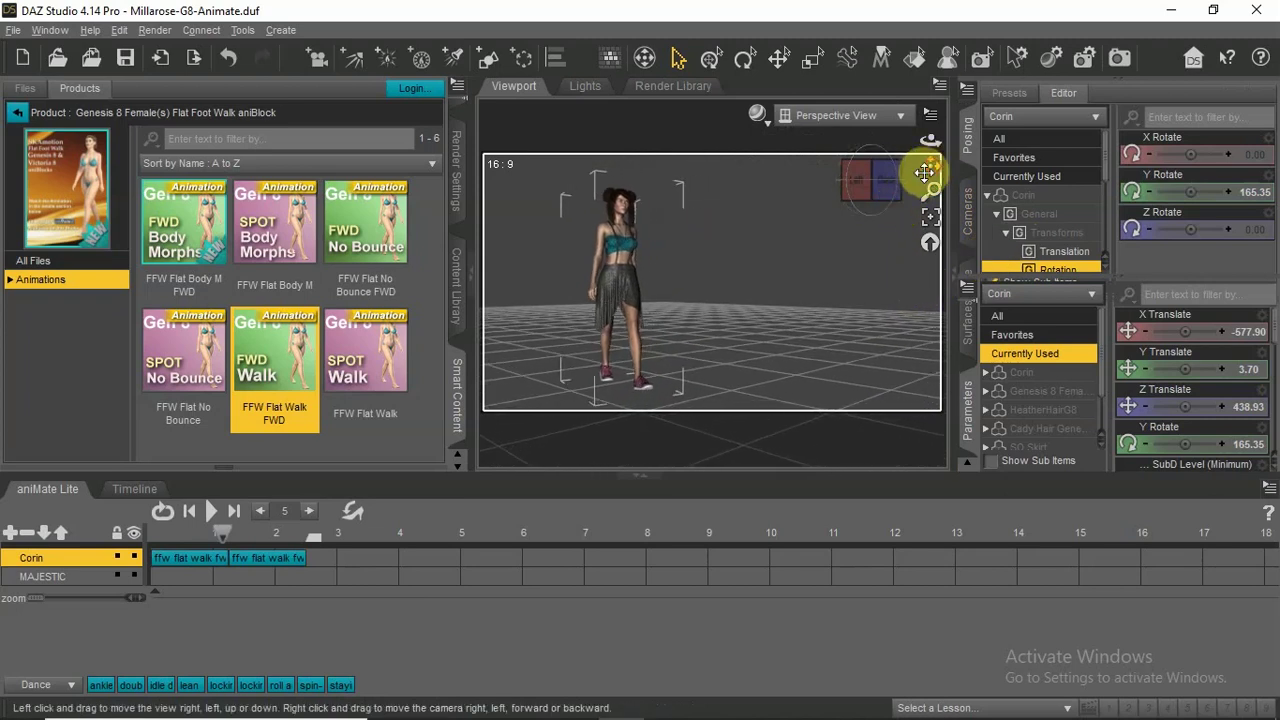
click(857, 183)
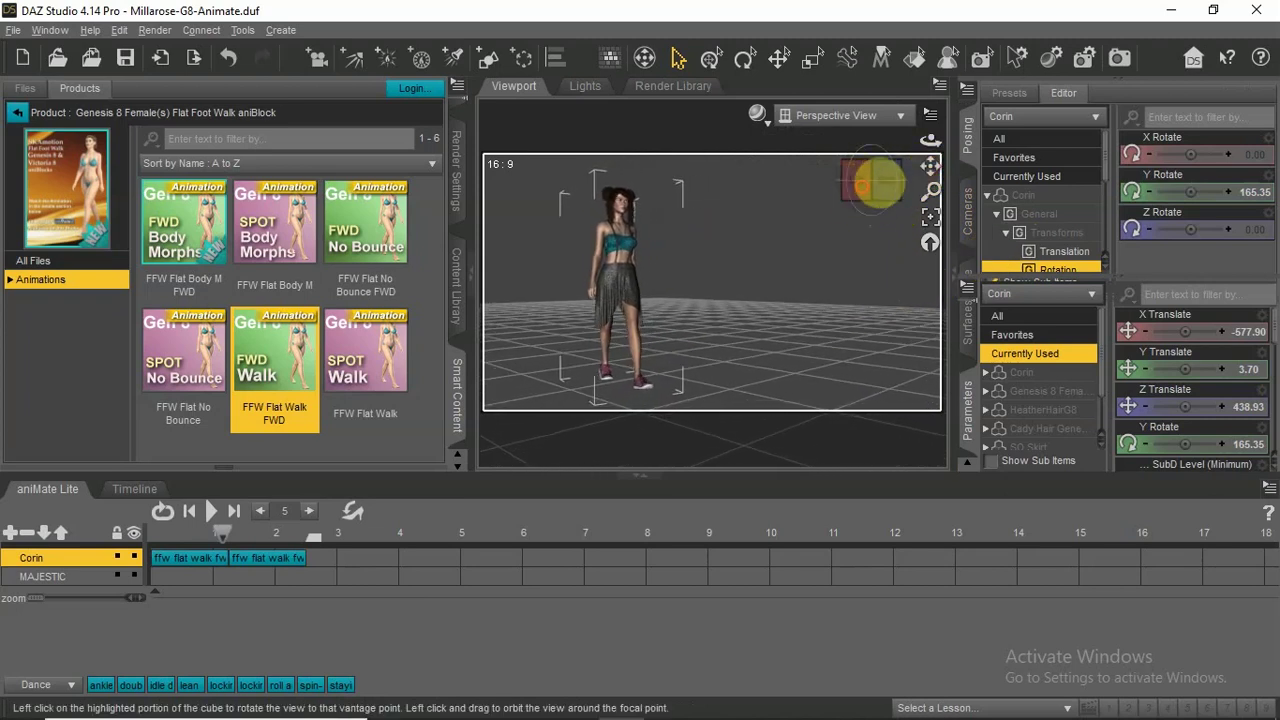
Play back Corin's two-block walk from the start to preview it.
click(208, 513)
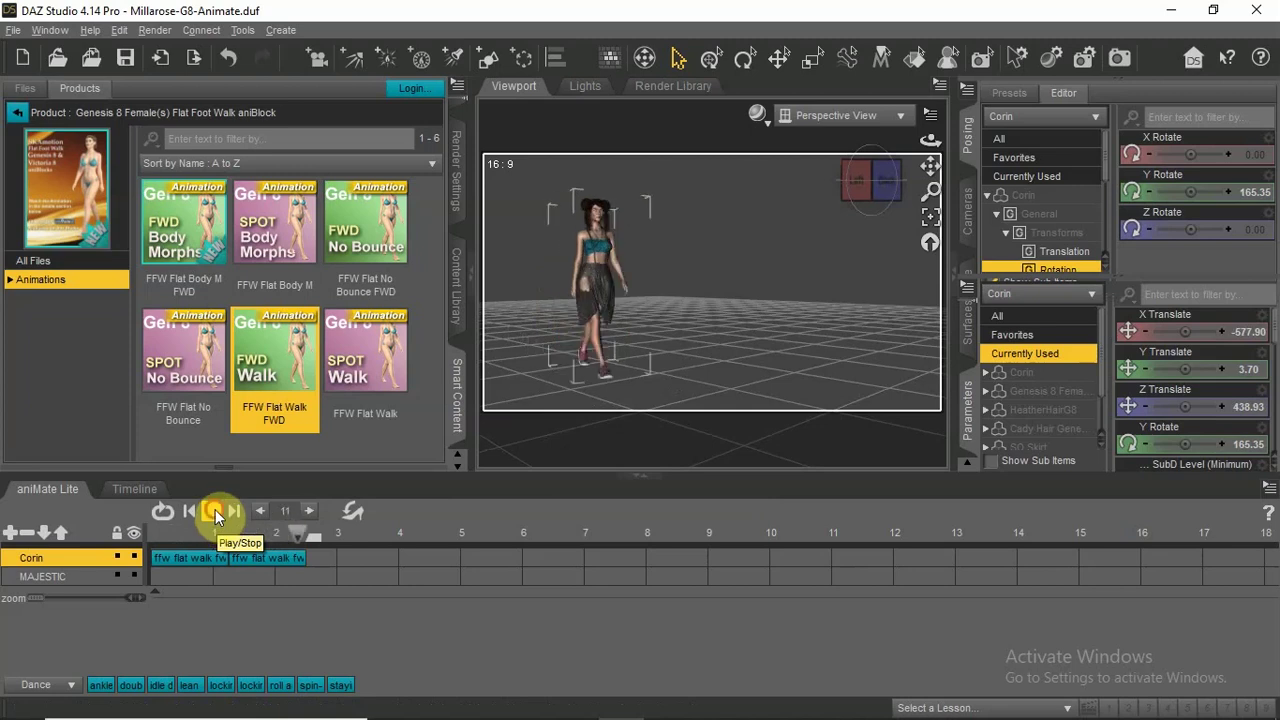
click(215, 509)
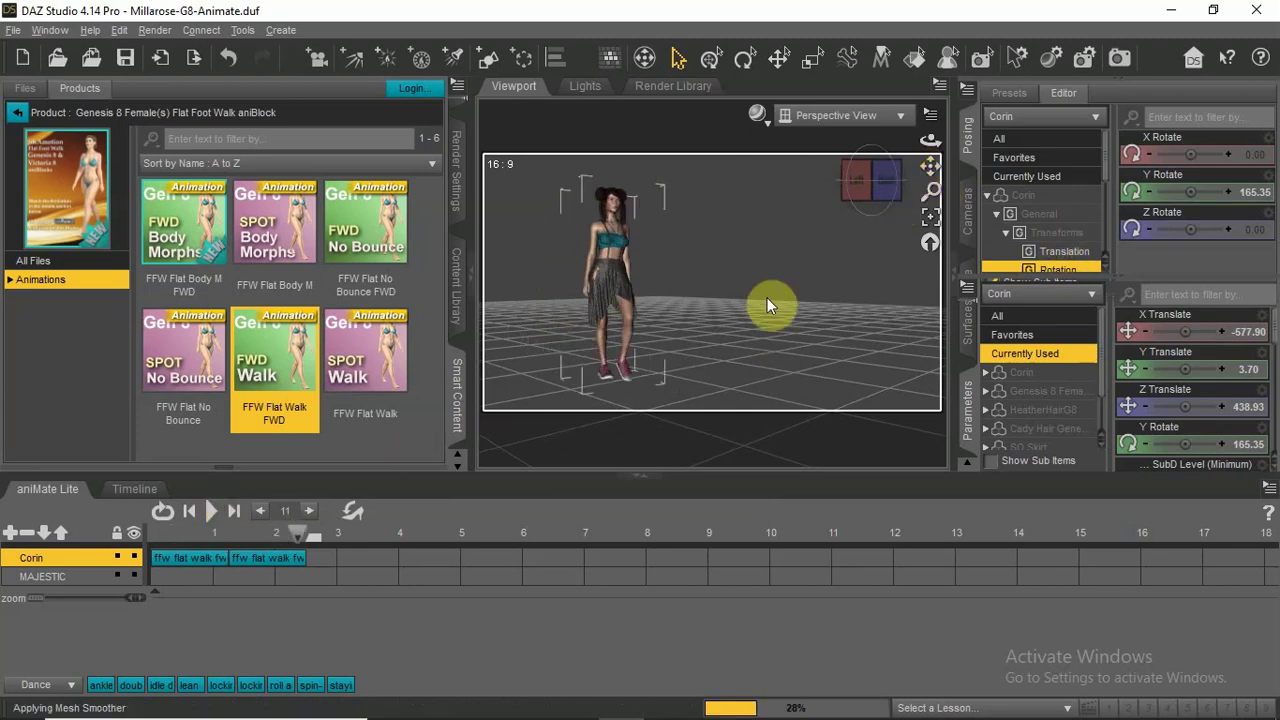
scroll(767, 298, up, 3)
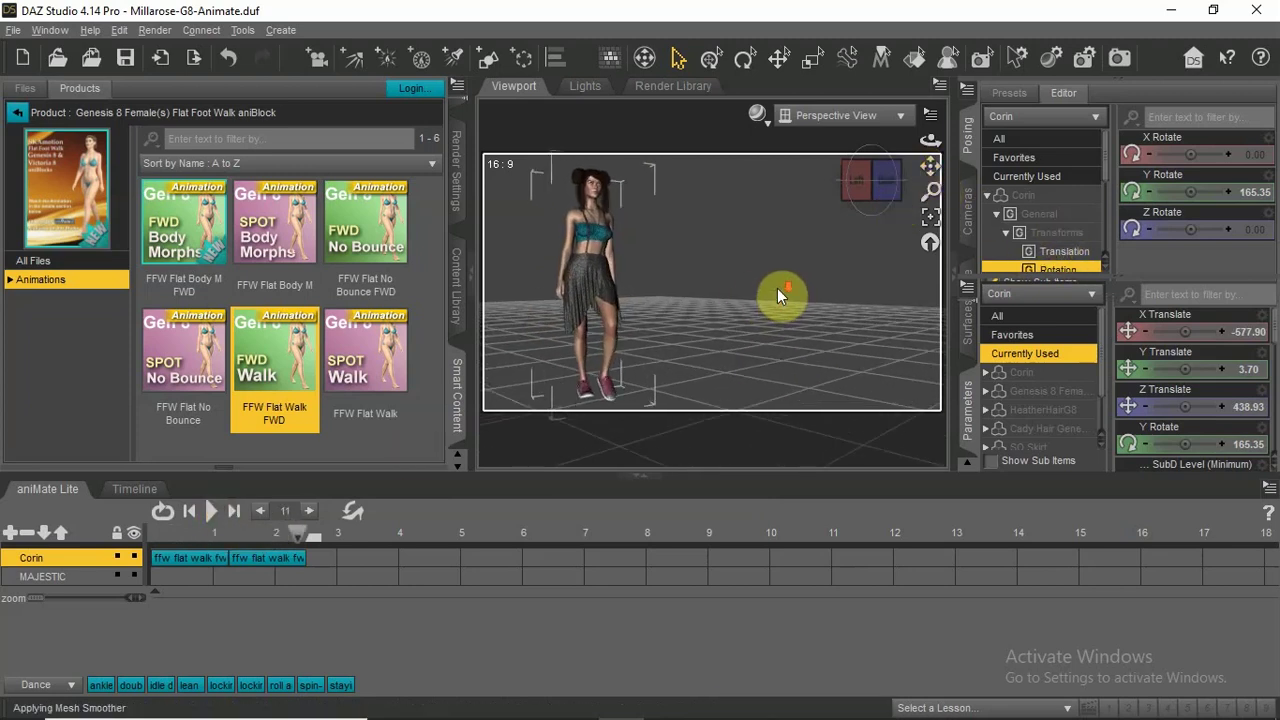
scroll(777, 288, up, 2)
click(211, 511)
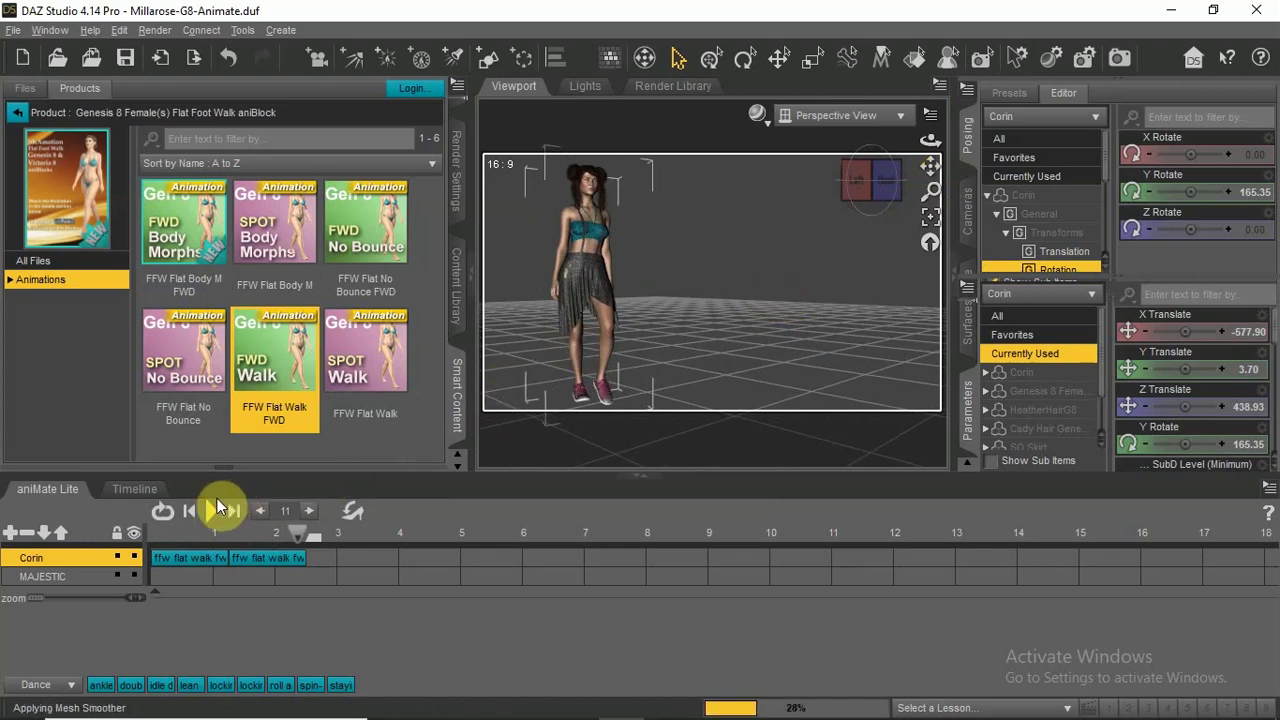
click(188, 509)
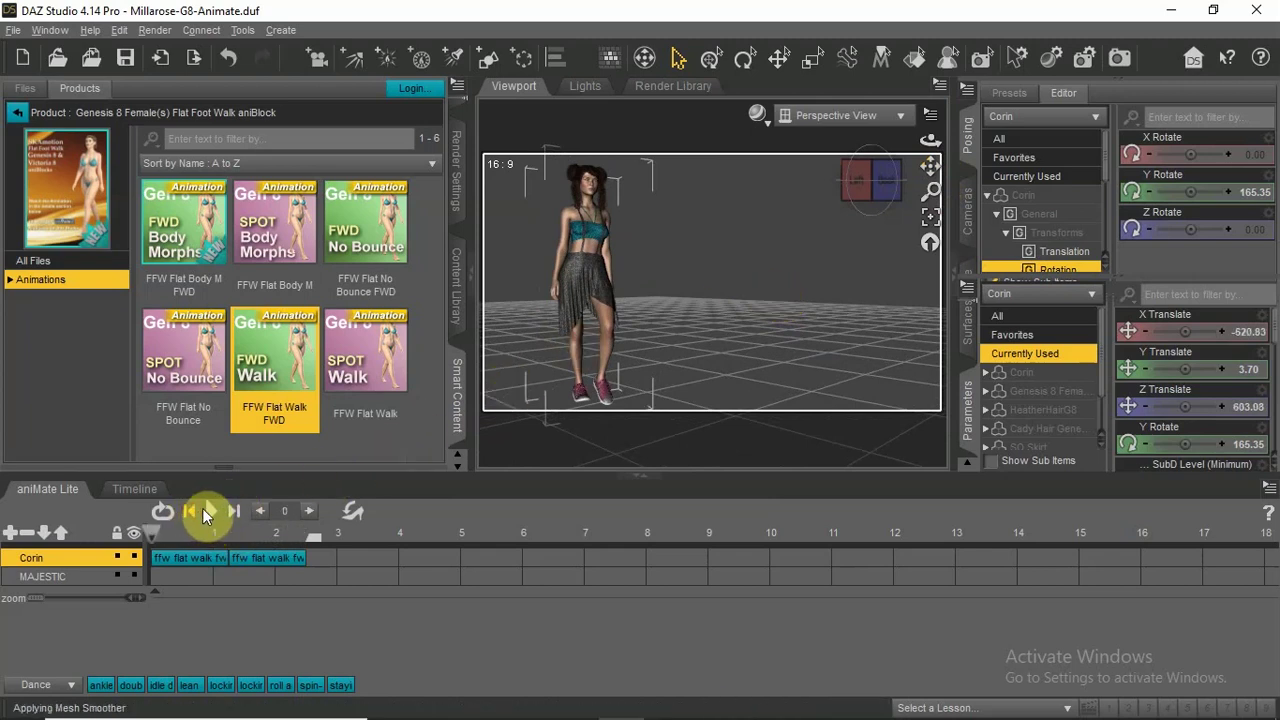
click(212, 515)
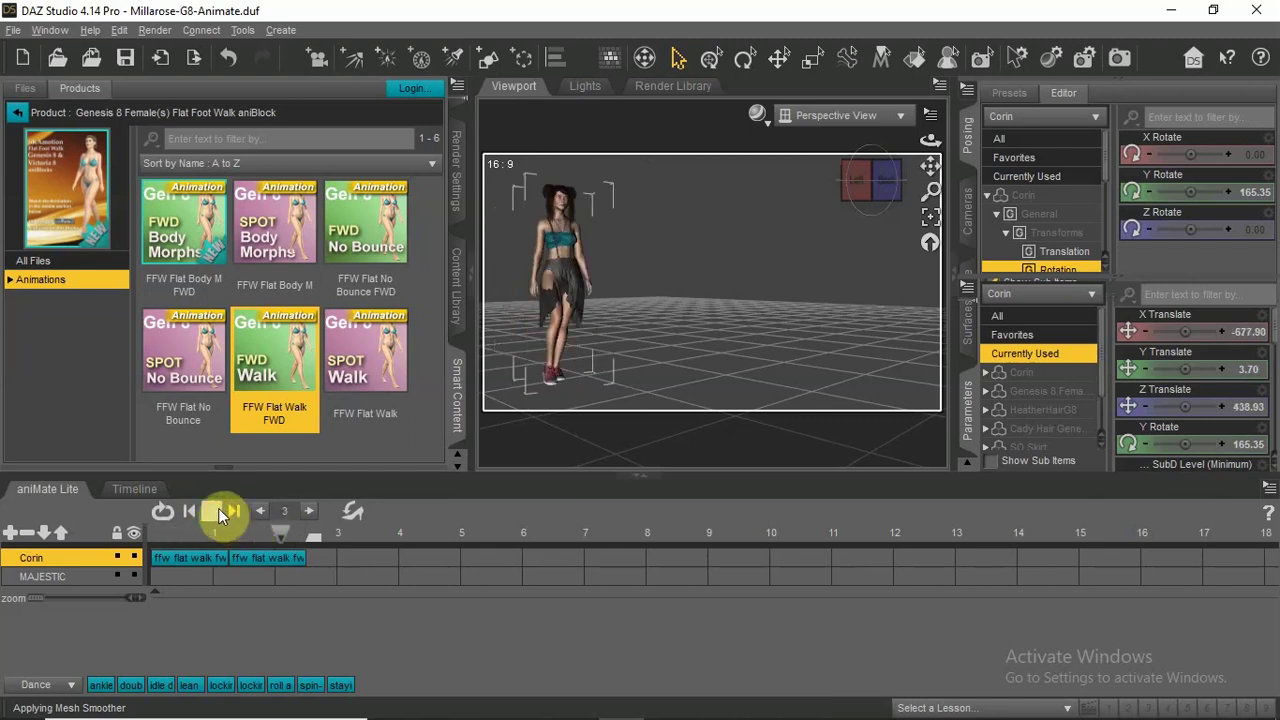
click(214, 511)
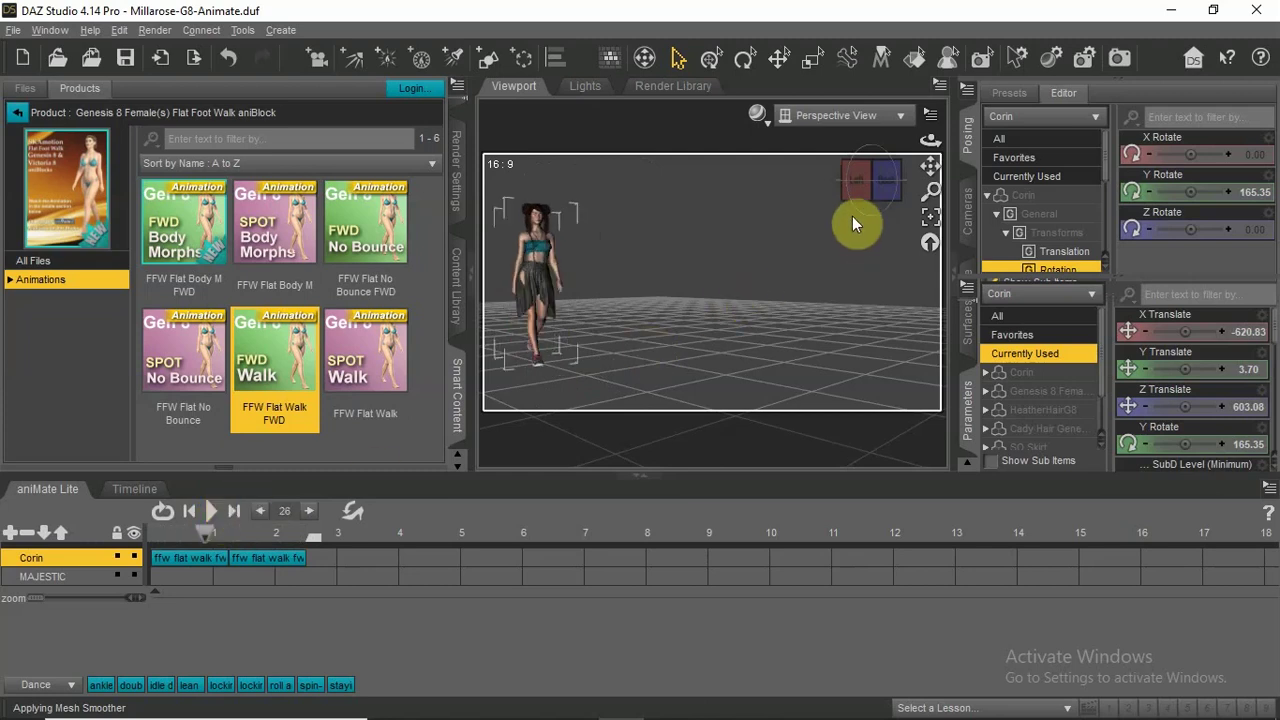
Recentre the figure, replay the walk from frame 0, and collapse the aniMate Lite panel.
drag(930, 166, 932, 165)
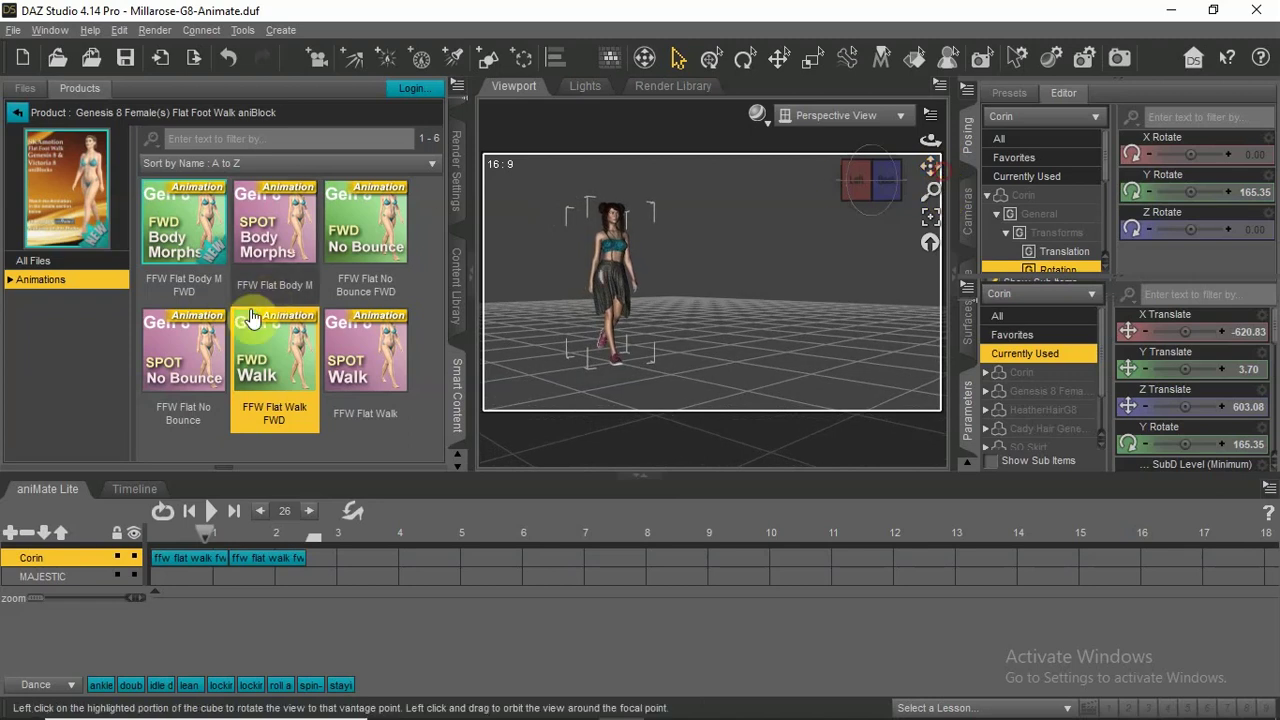
drag(210, 540, 118, 544)
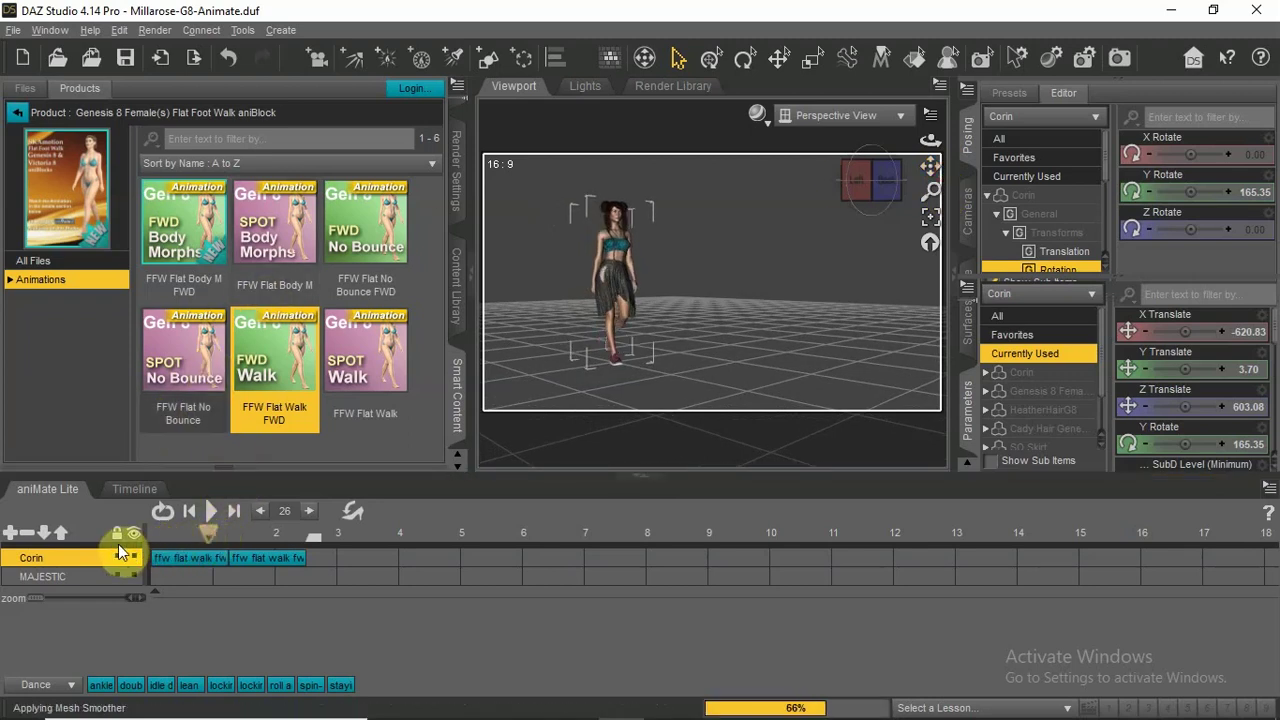
click(209, 520)
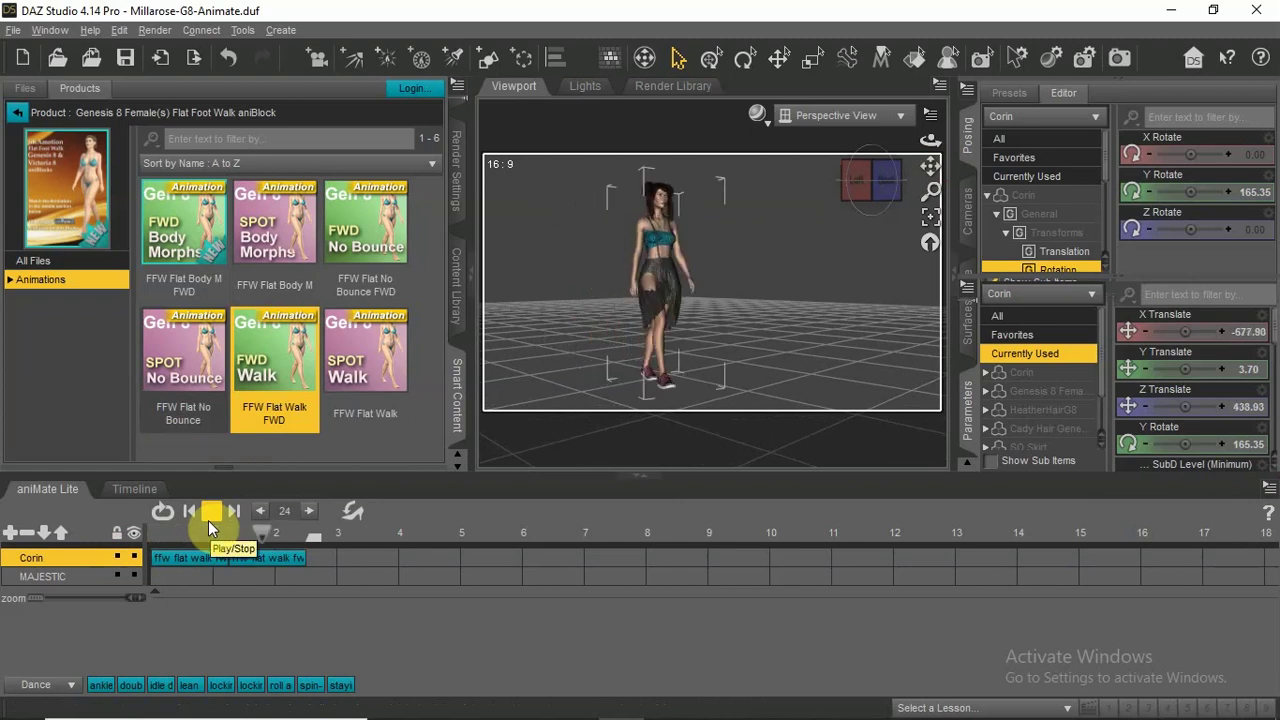
click(208, 520)
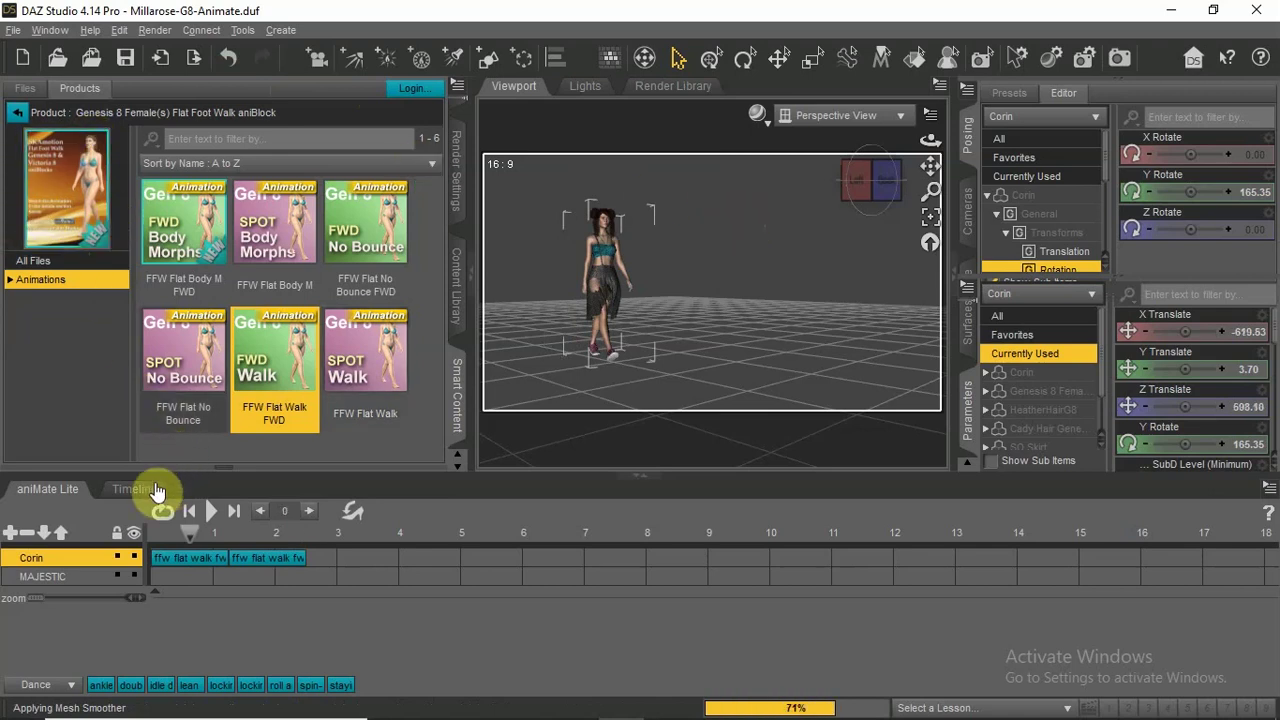
click(52, 489)
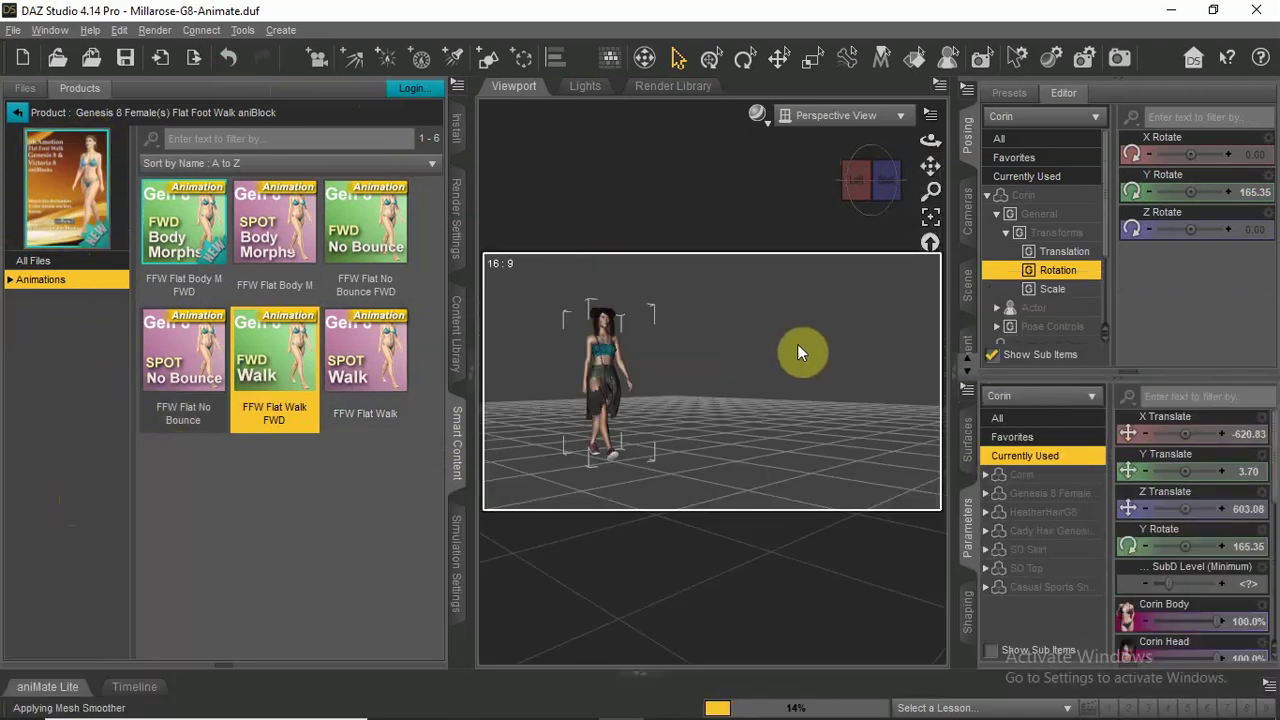
Create a new camera named Camera that copies the active Perspective View.
click(797, 344)
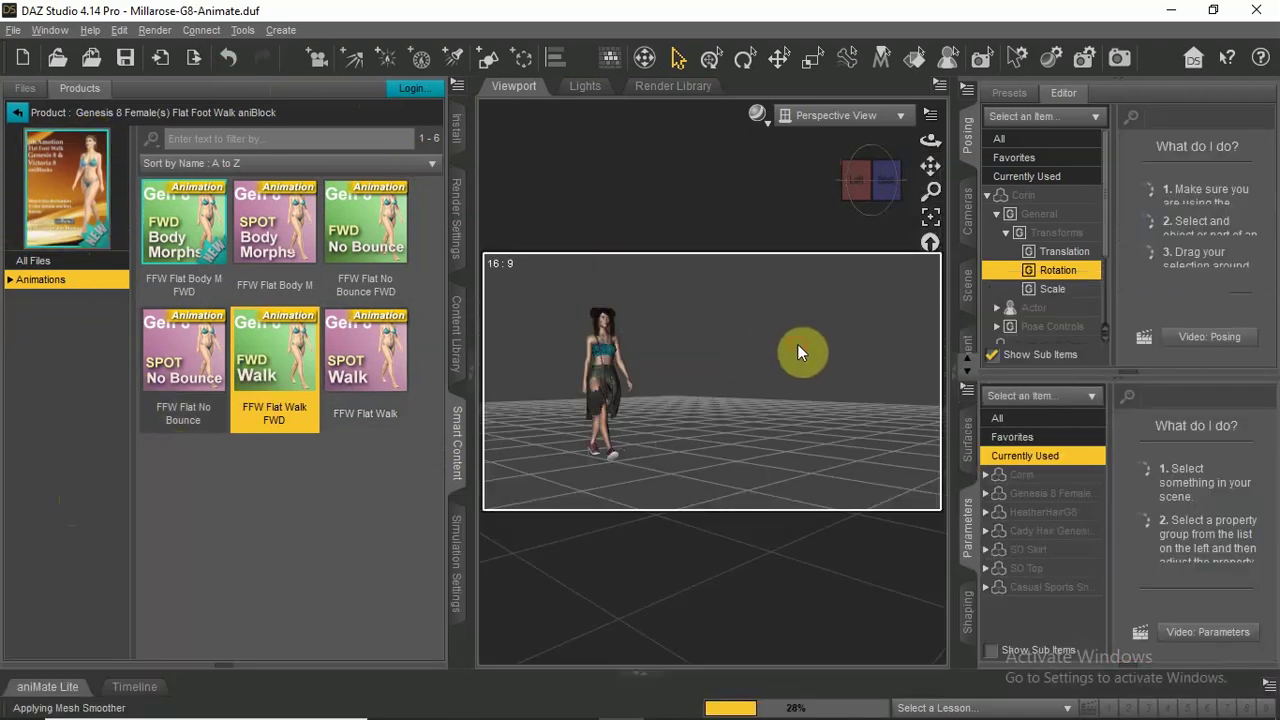
click(18, 116)
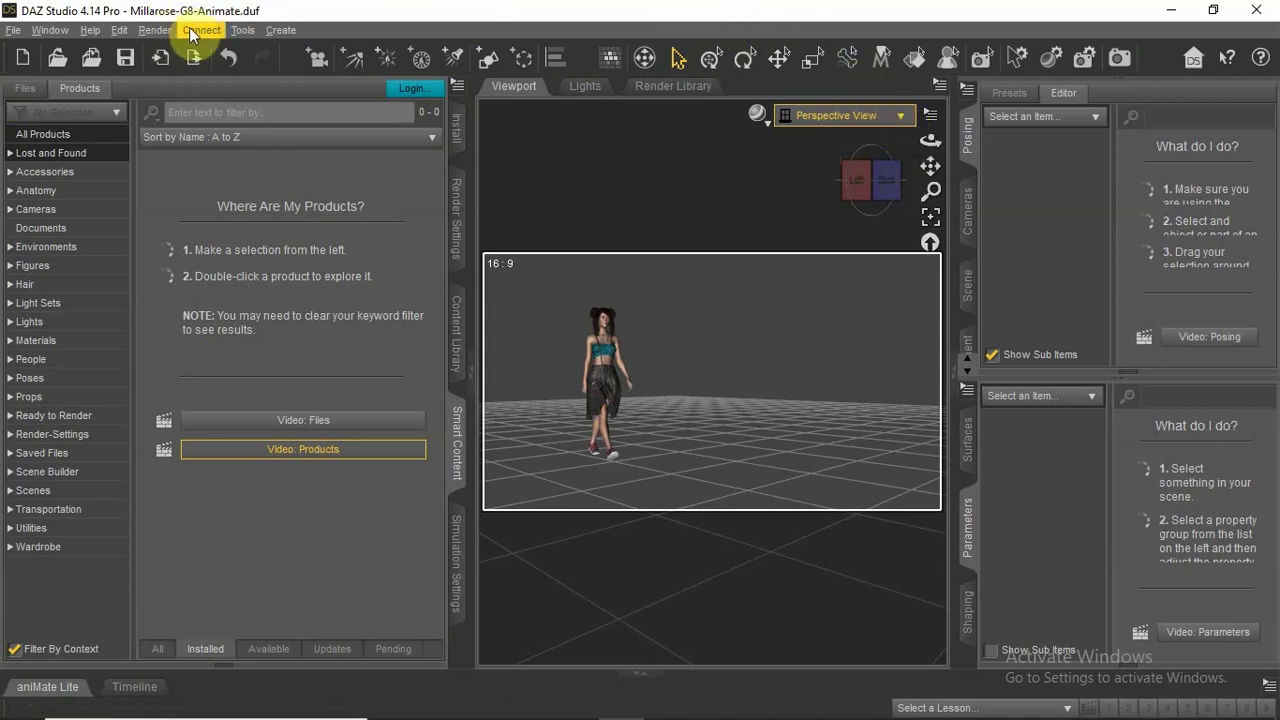
click(271, 29)
click(294, 48)
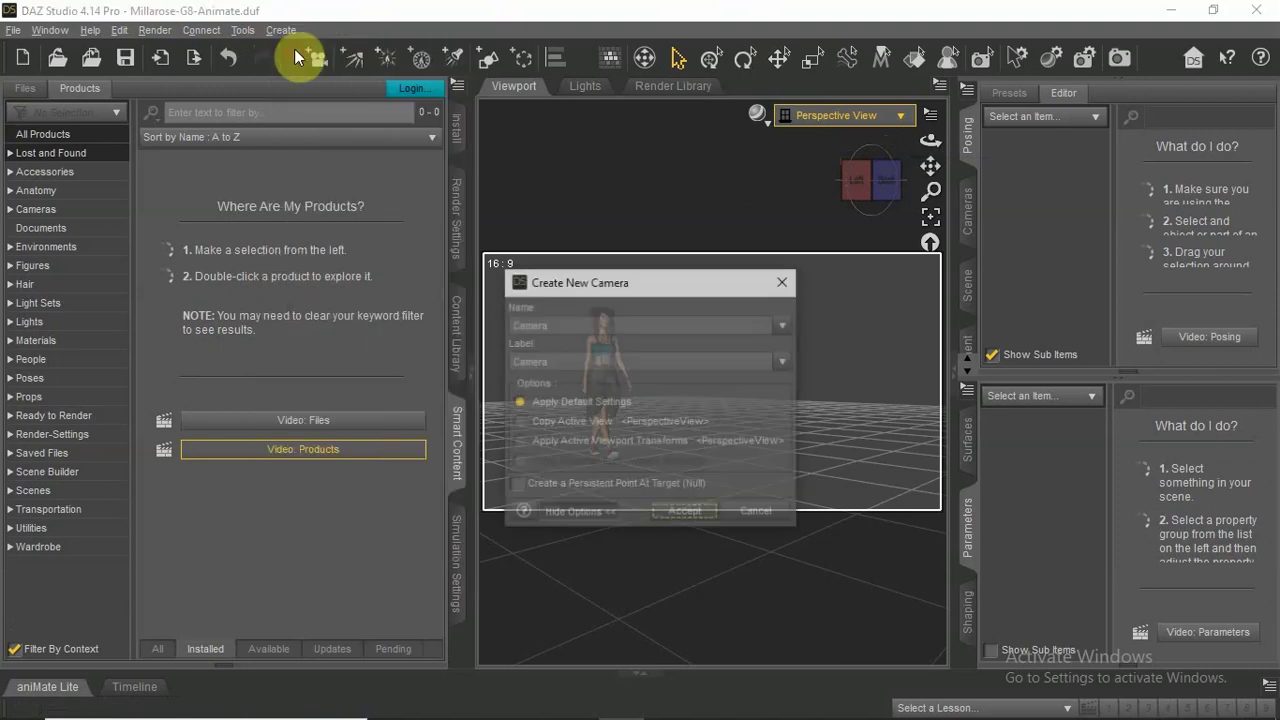
click(520, 423)
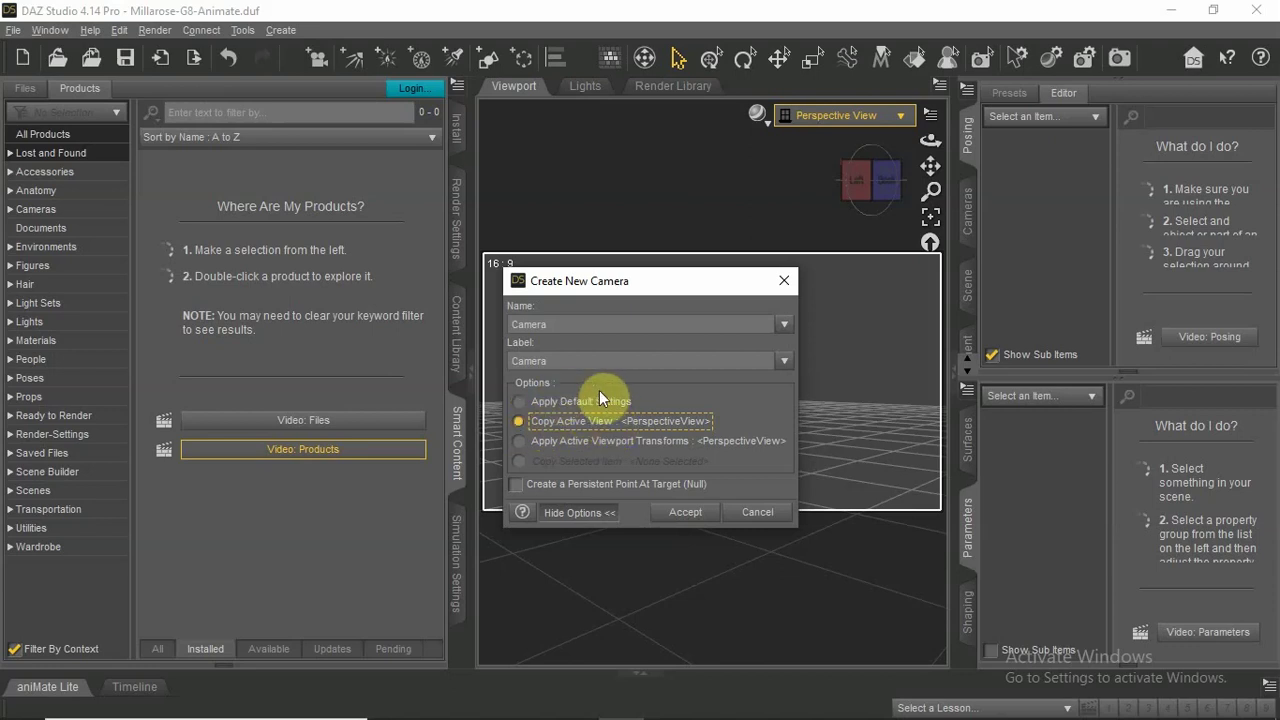
click(700, 513)
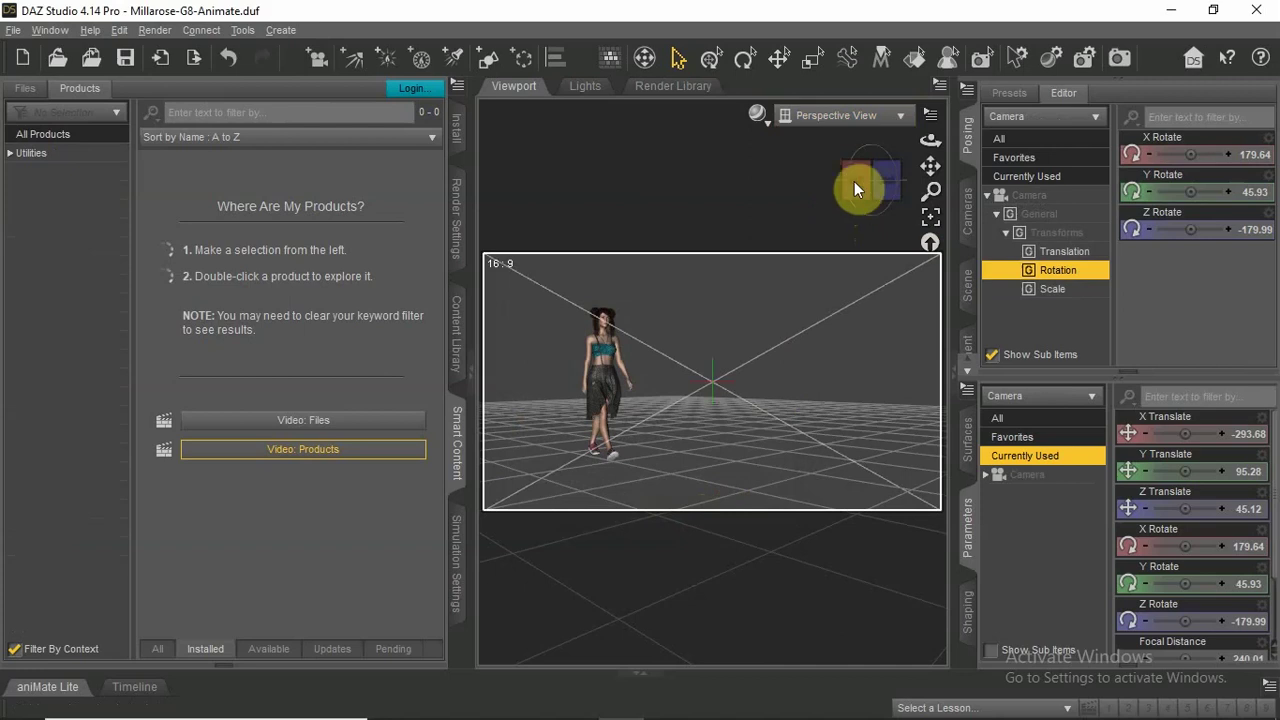
Change the new Camera's Headlamp Mode from Auto to Off.
click(967, 228)
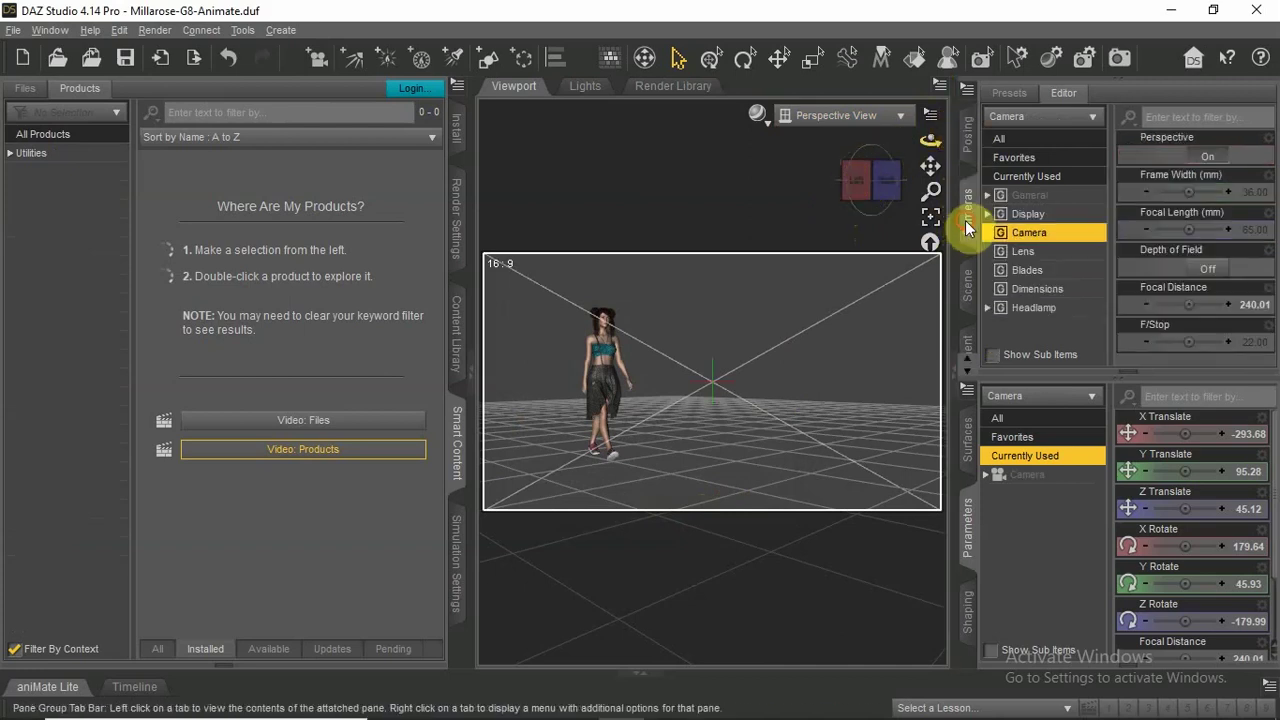
click(1041, 311)
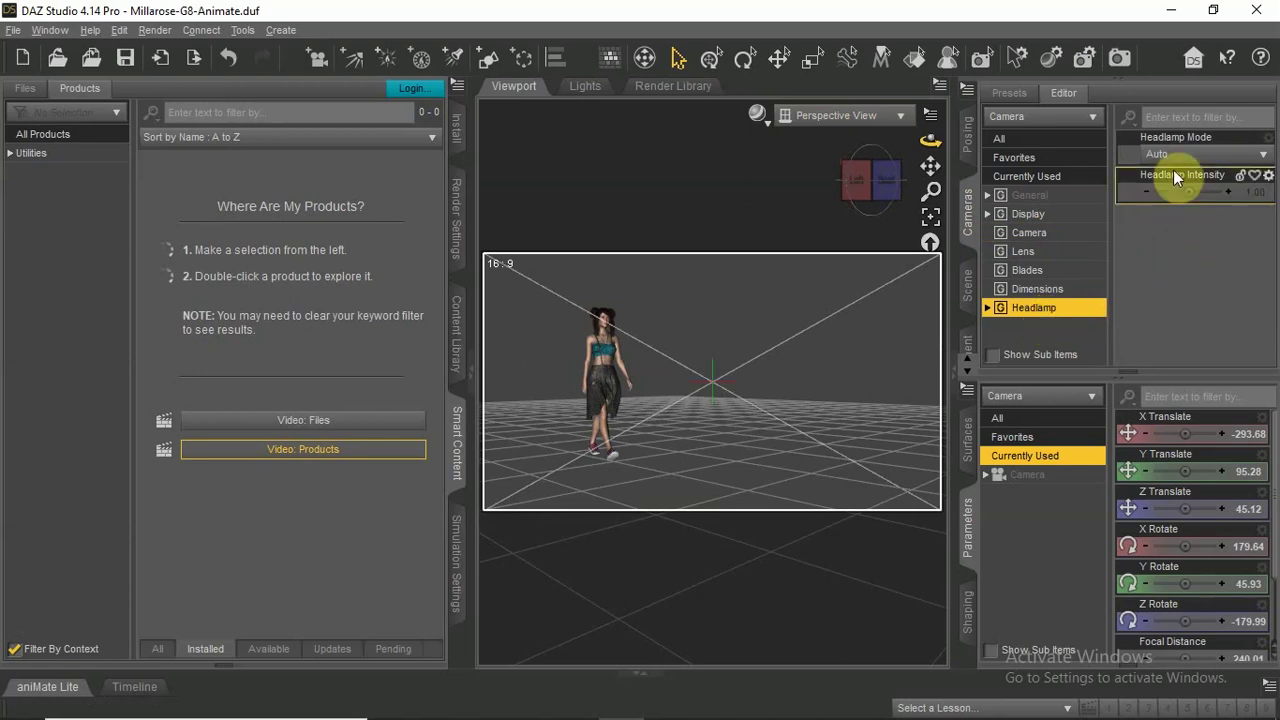
click(1170, 155)
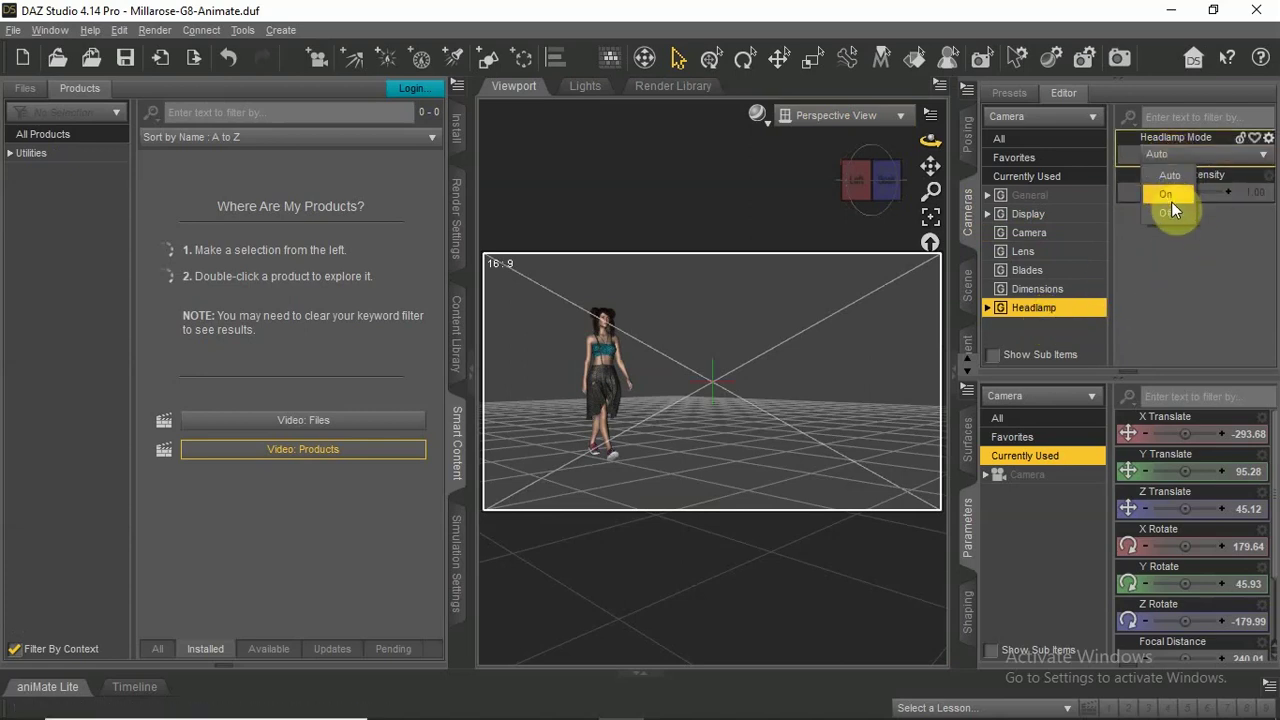
click(1170, 213)
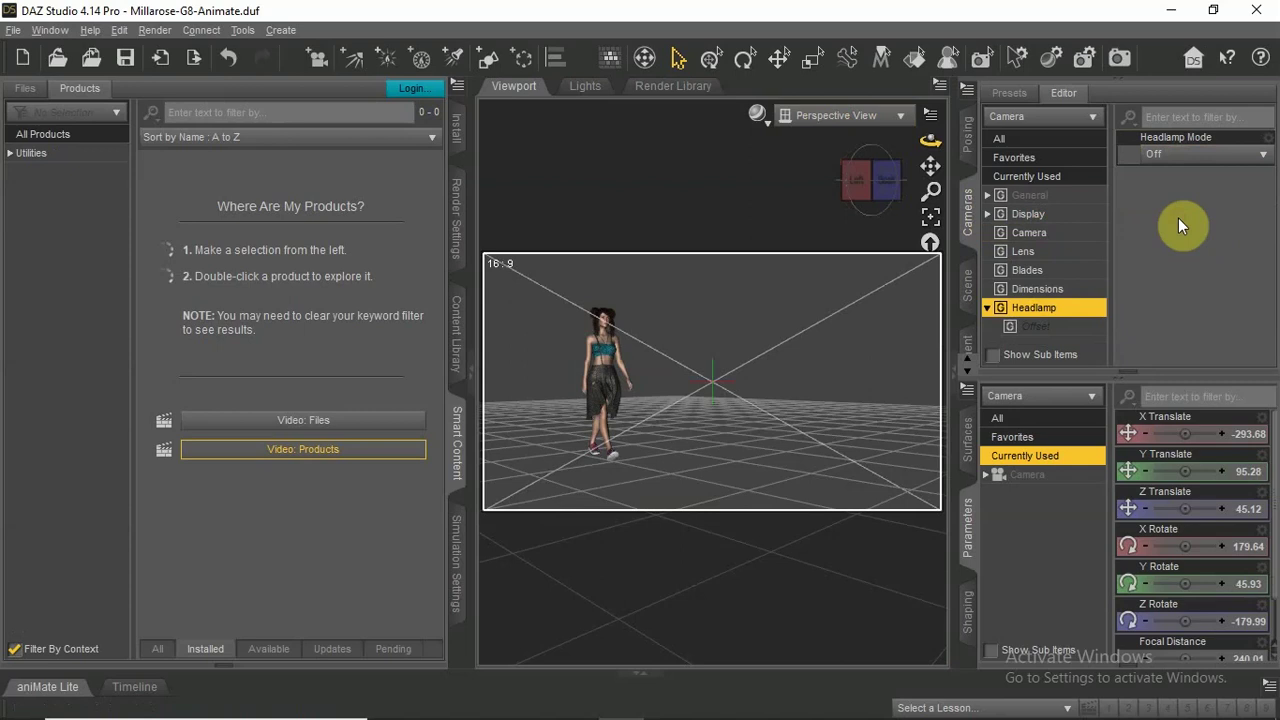
Look through the new Camera in the viewport and list the 172 Environments products.
click(757, 115)
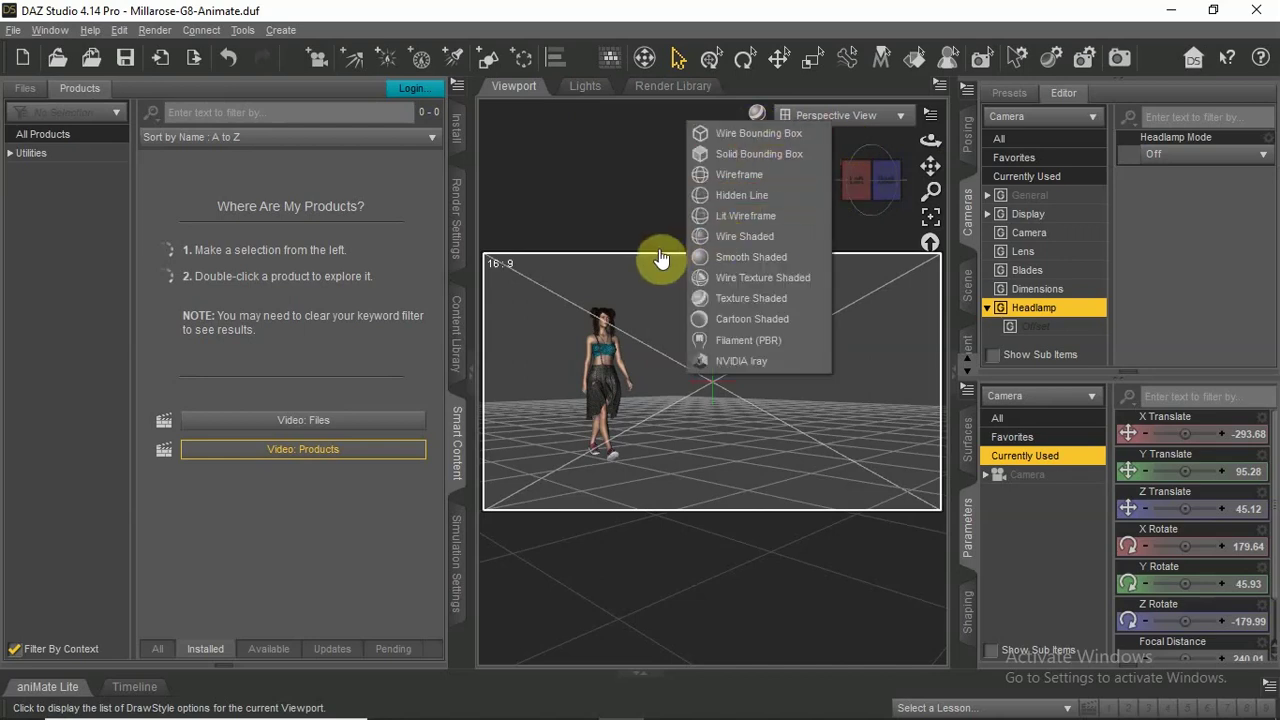
click(651, 211)
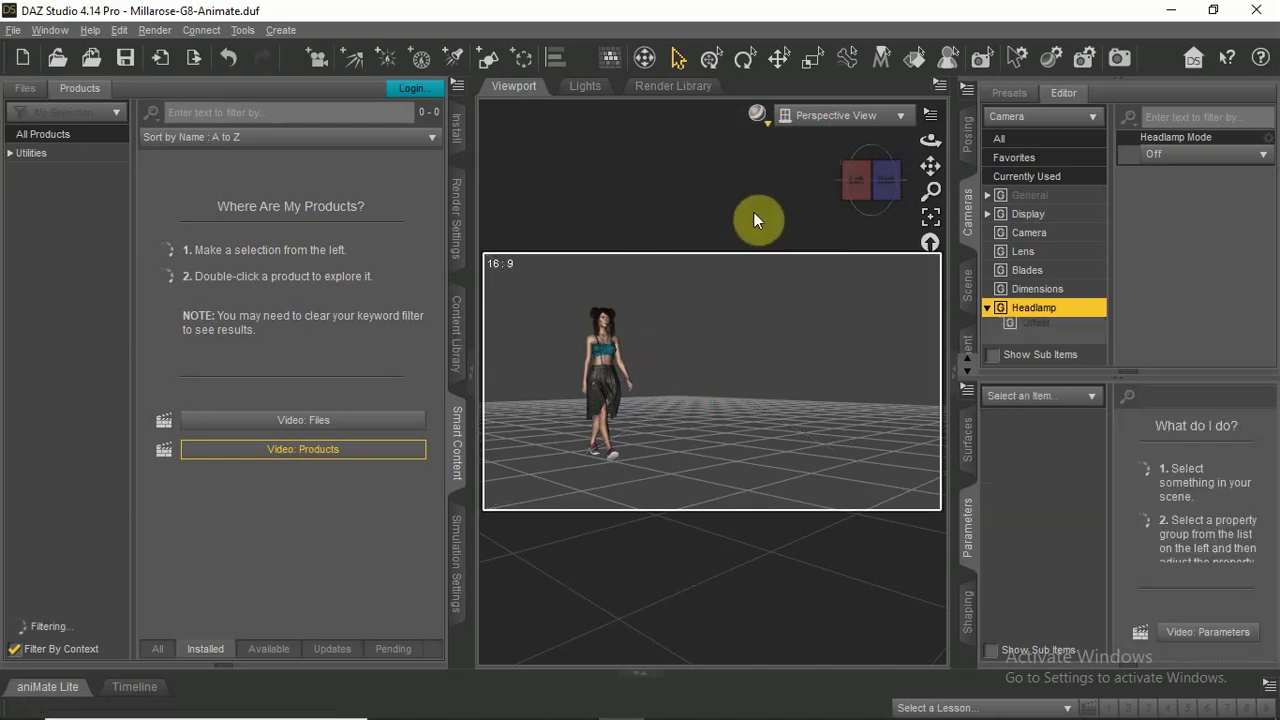
click(888, 117)
click(870, 268)
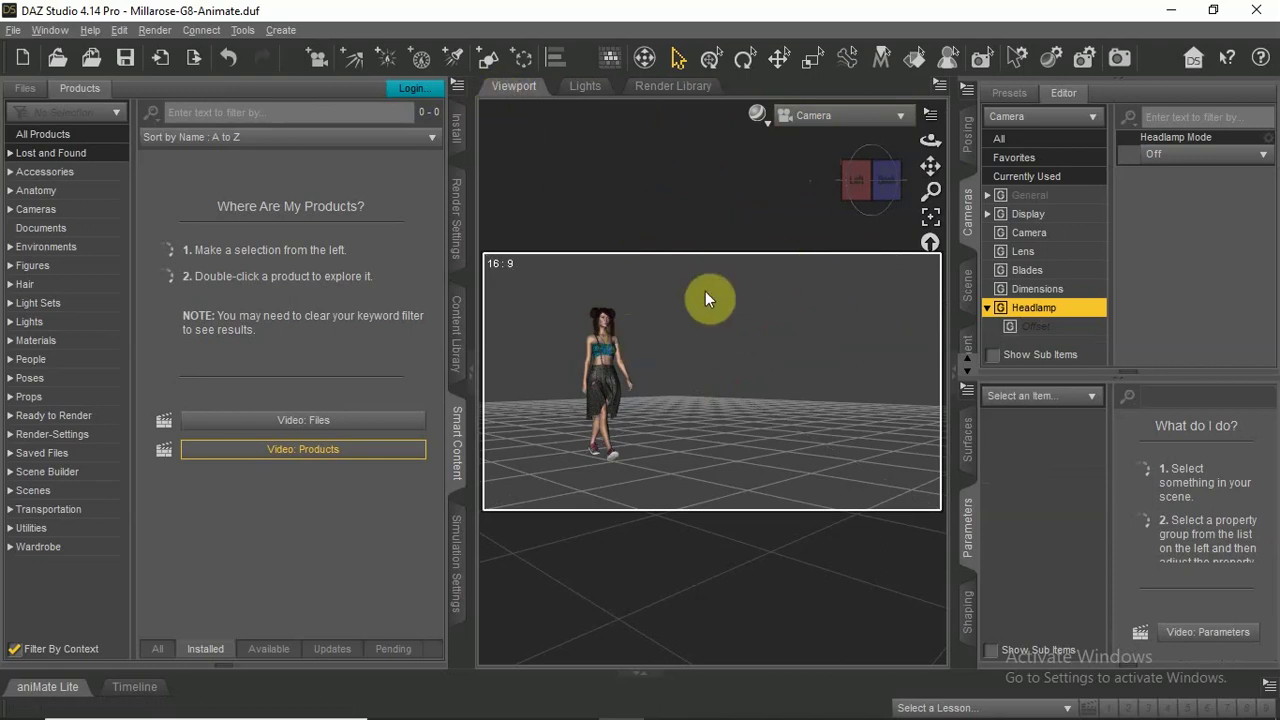
click(50, 247)
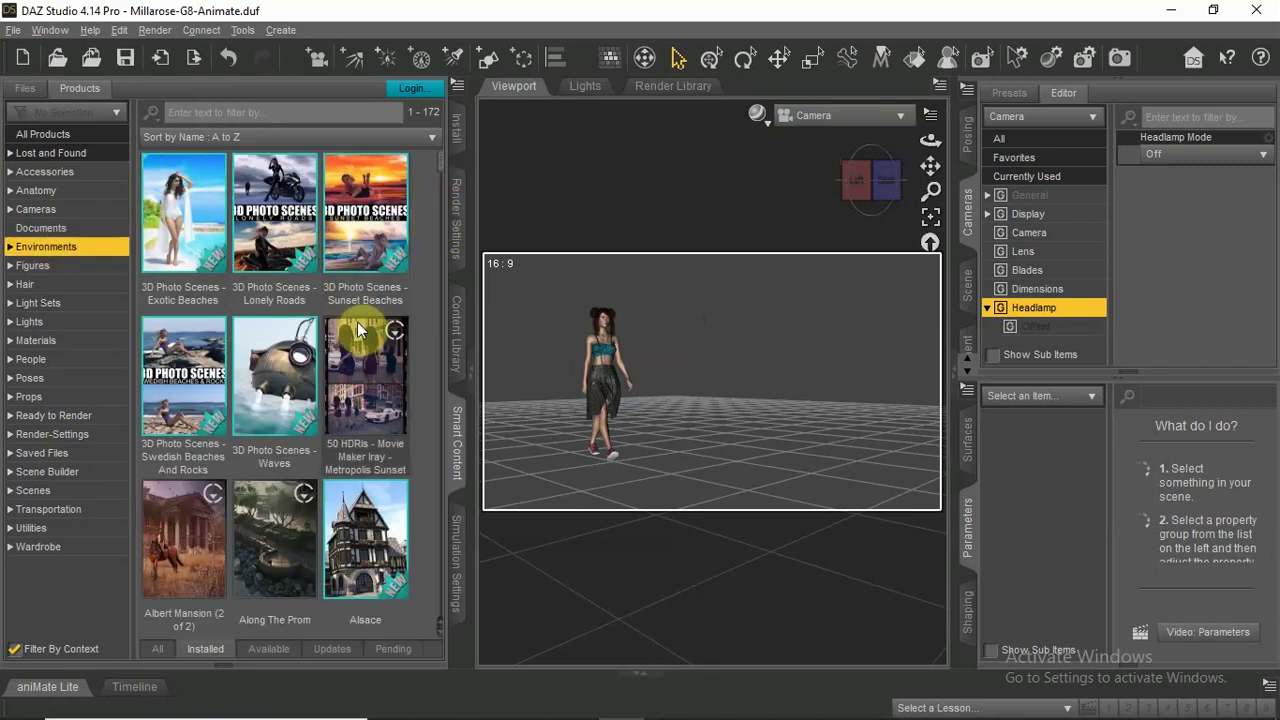
Load the 50 HDRIs Metropolis Sunset preset and set the viewport DrawStyle to NVIDIA Iray.
double_click(365, 392)
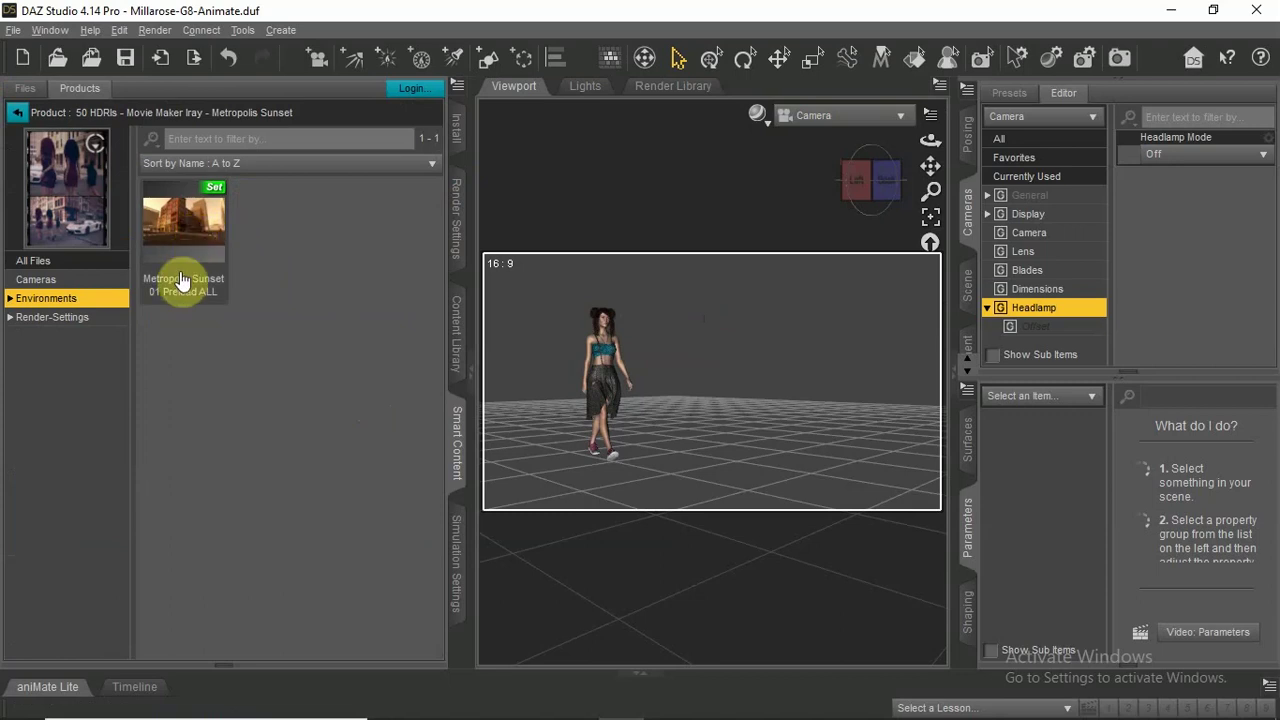
click(58, 318)
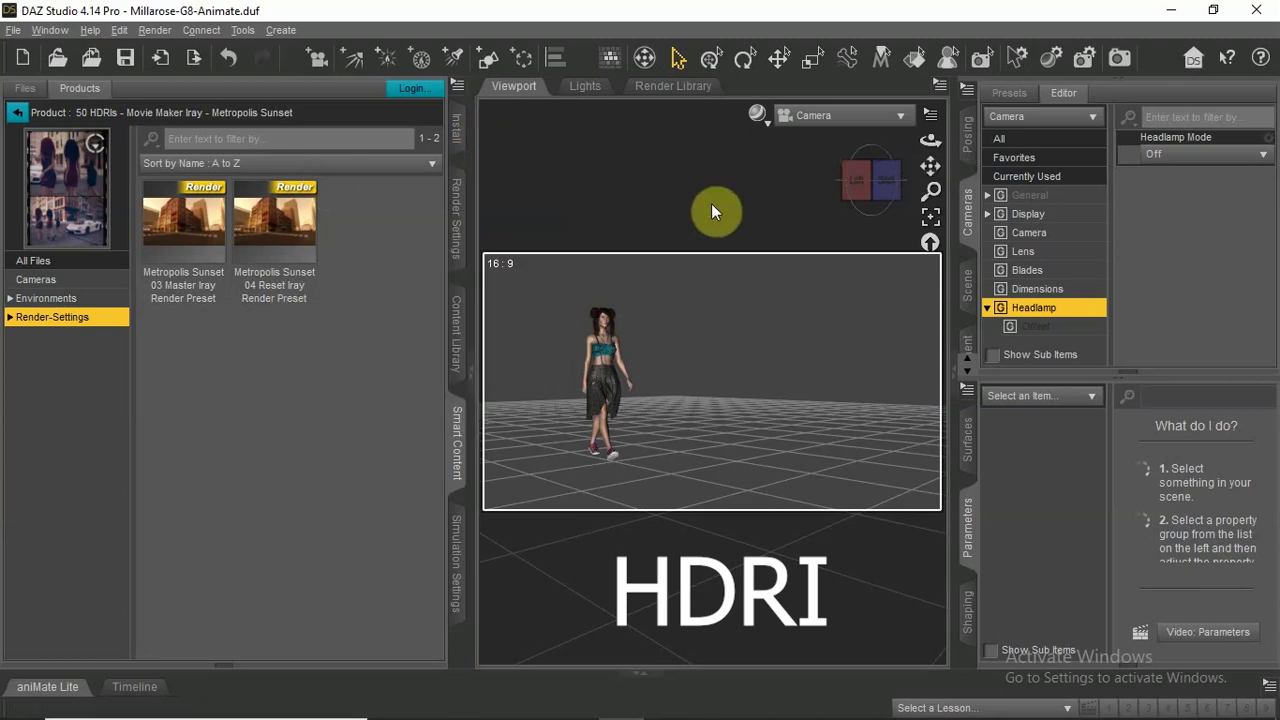
click(758, 116)
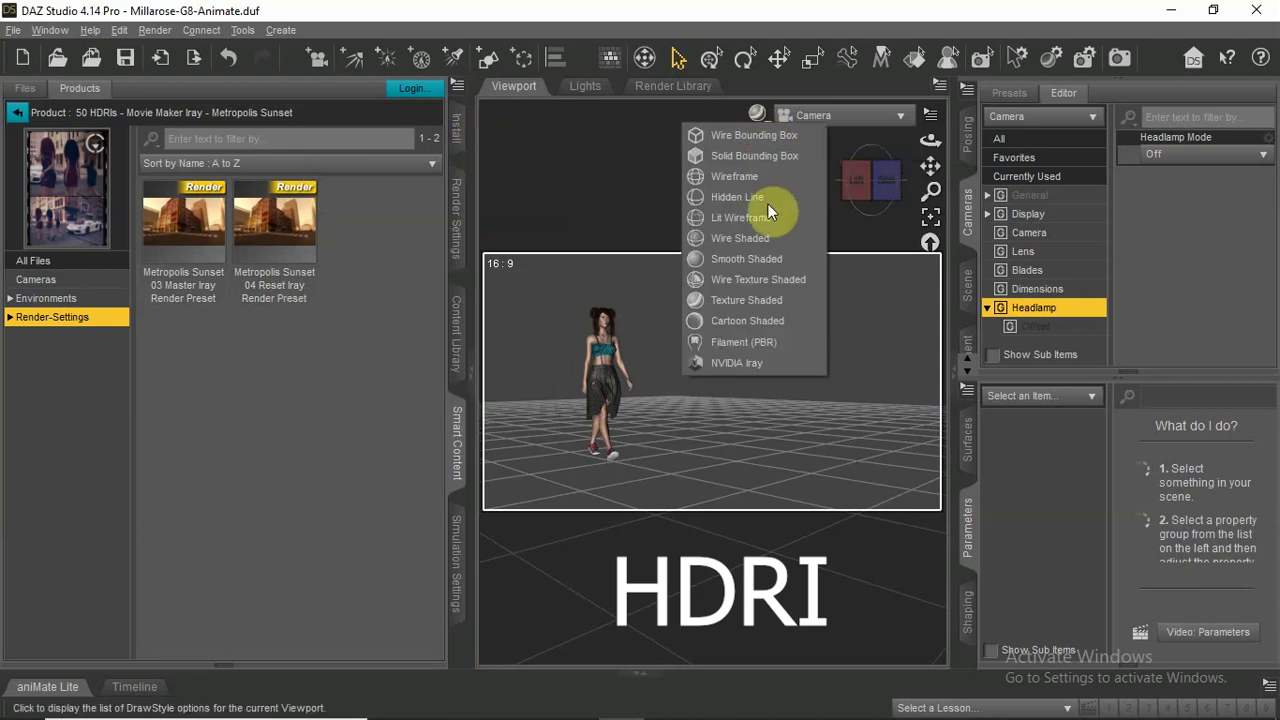
click(737, 363)
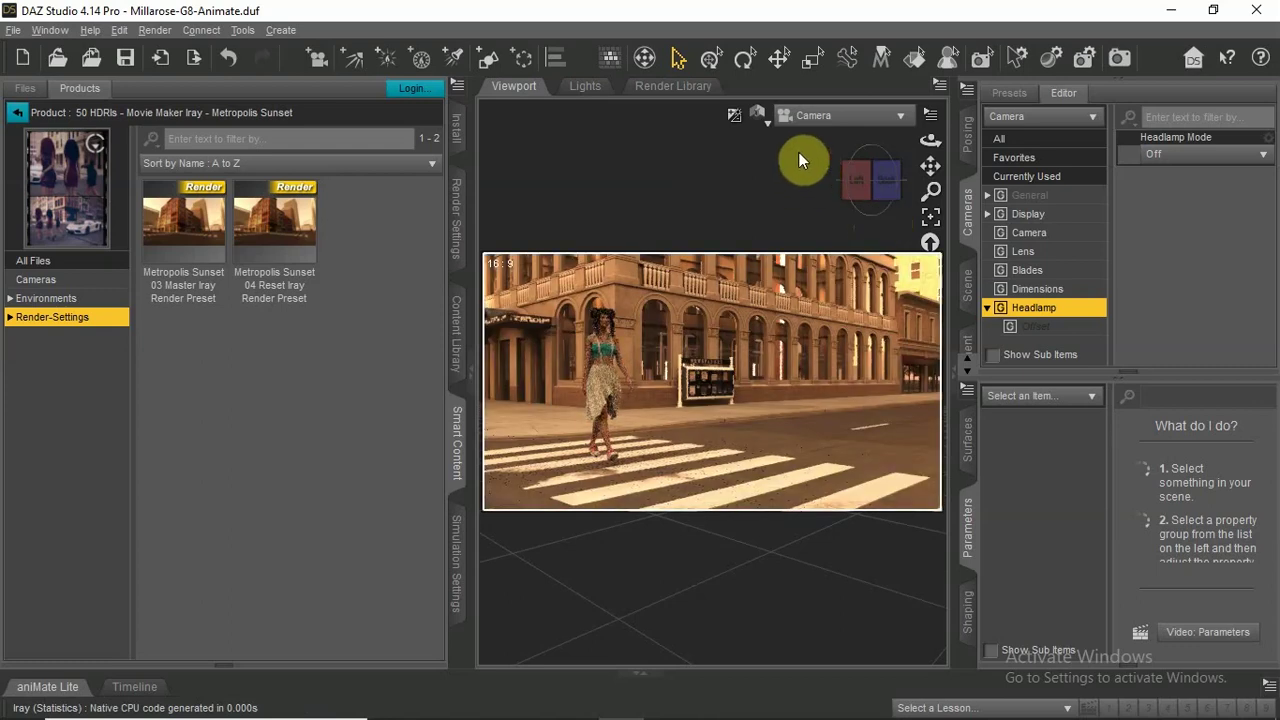
Set DrawStyle back to Texture Shaded and open the NVIDIA Iray Render Settings.
click(760, 120)
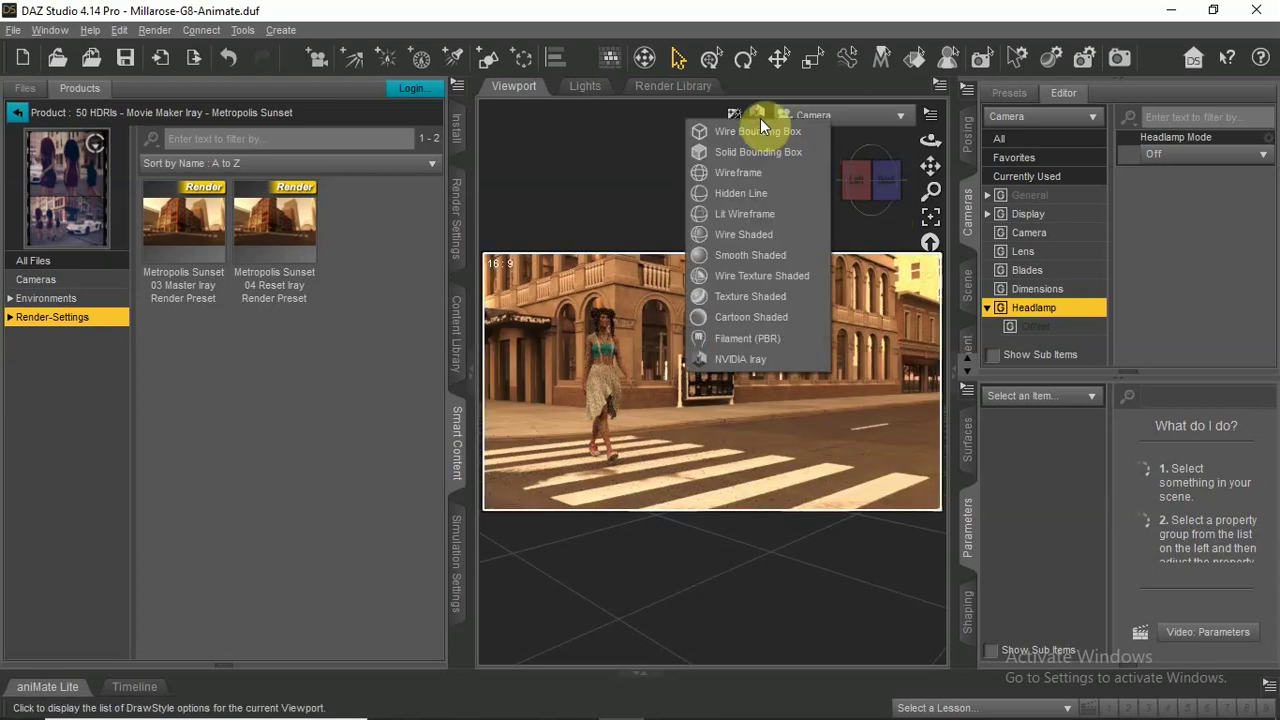
click(781, 291)
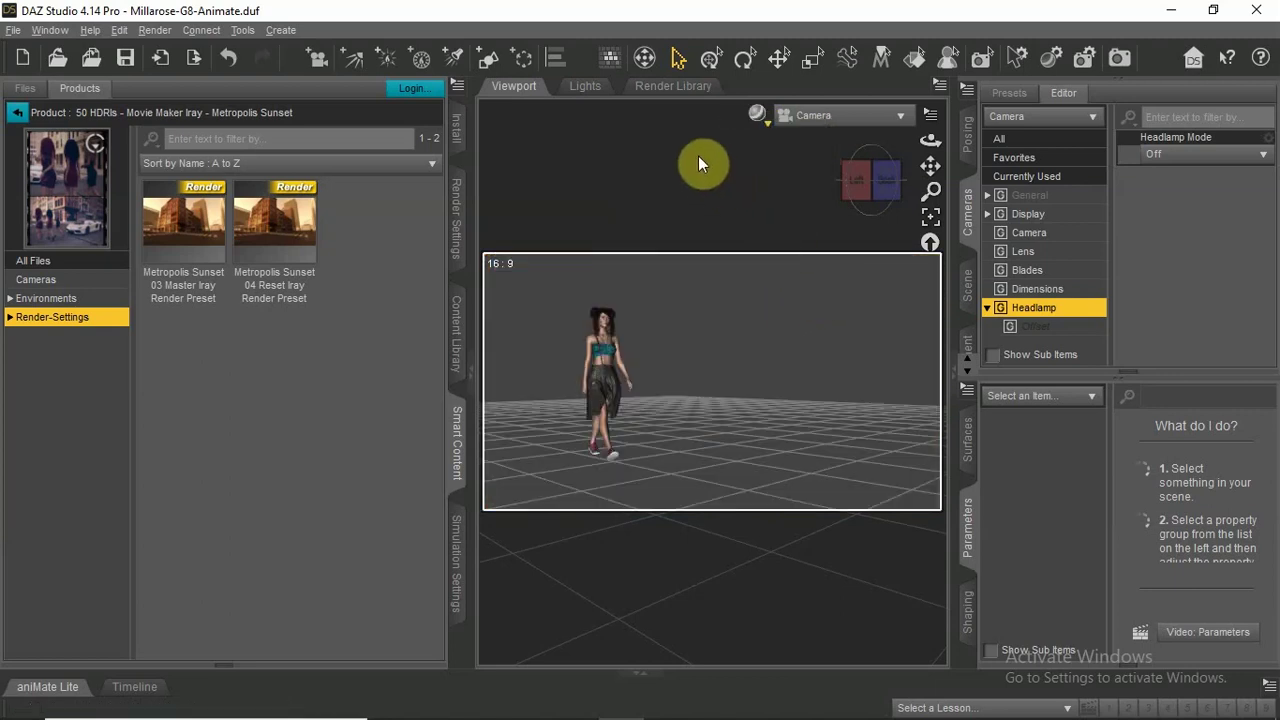
click(18, 112)
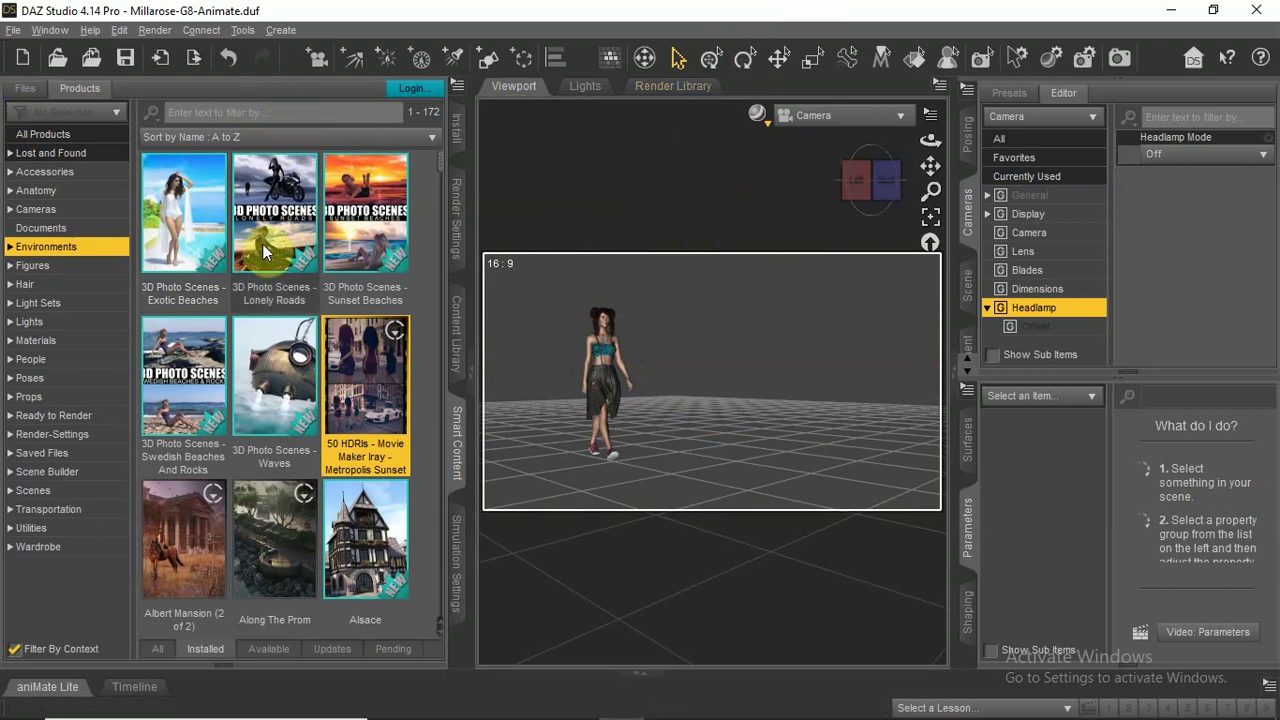
click(457, 214)
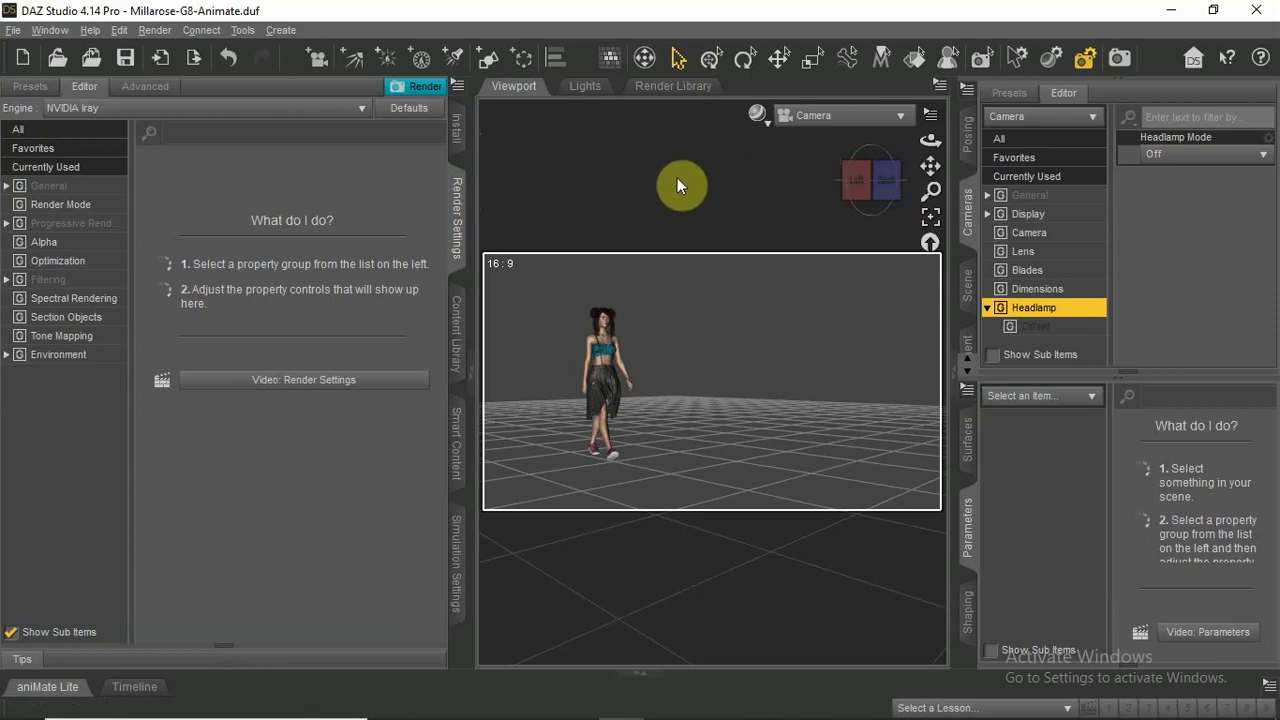
Open the aniMate Lite timeline, scrub through the walk, and rewind to frame 0.
click(44, 687)
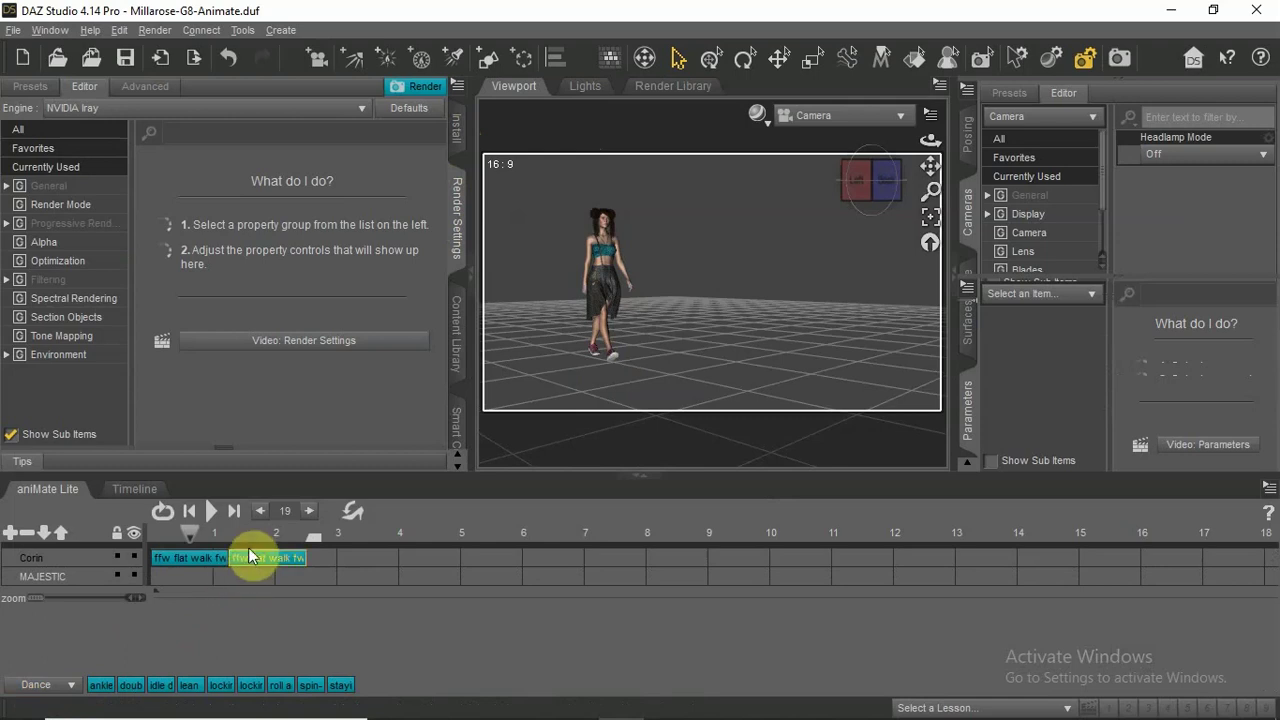
drag(258, 535, 298, 535)
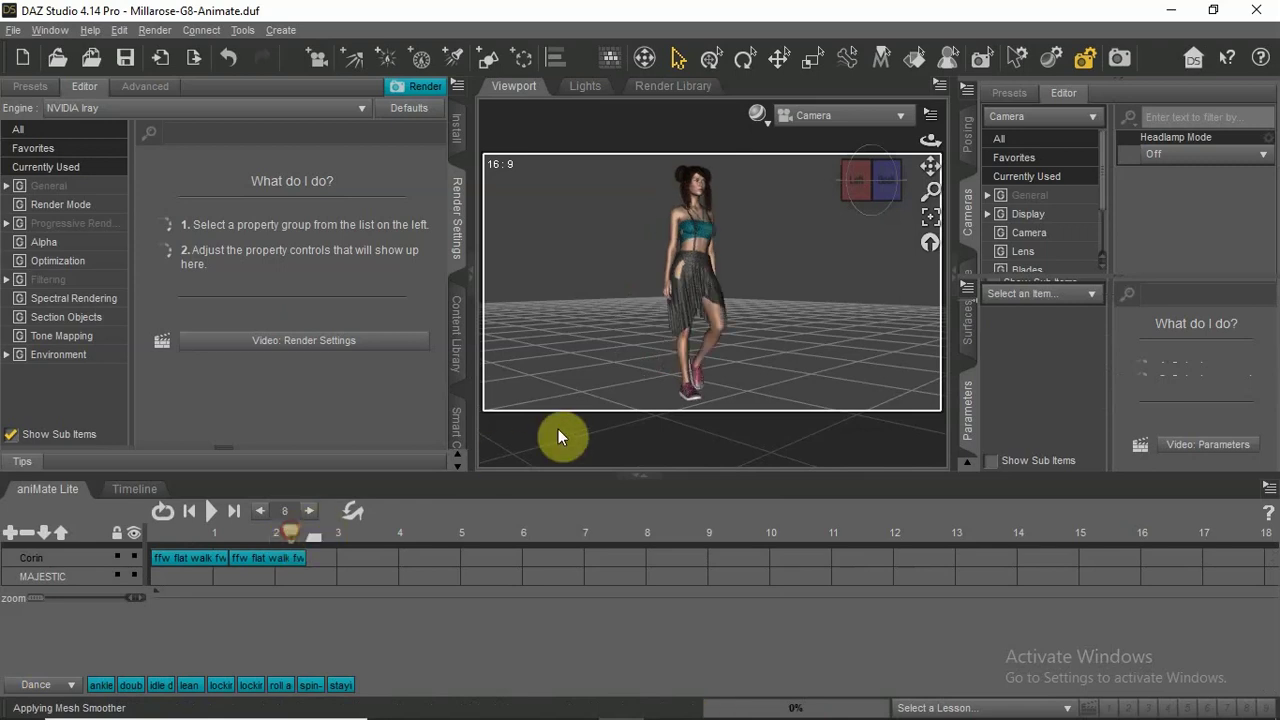
click(152, 31)
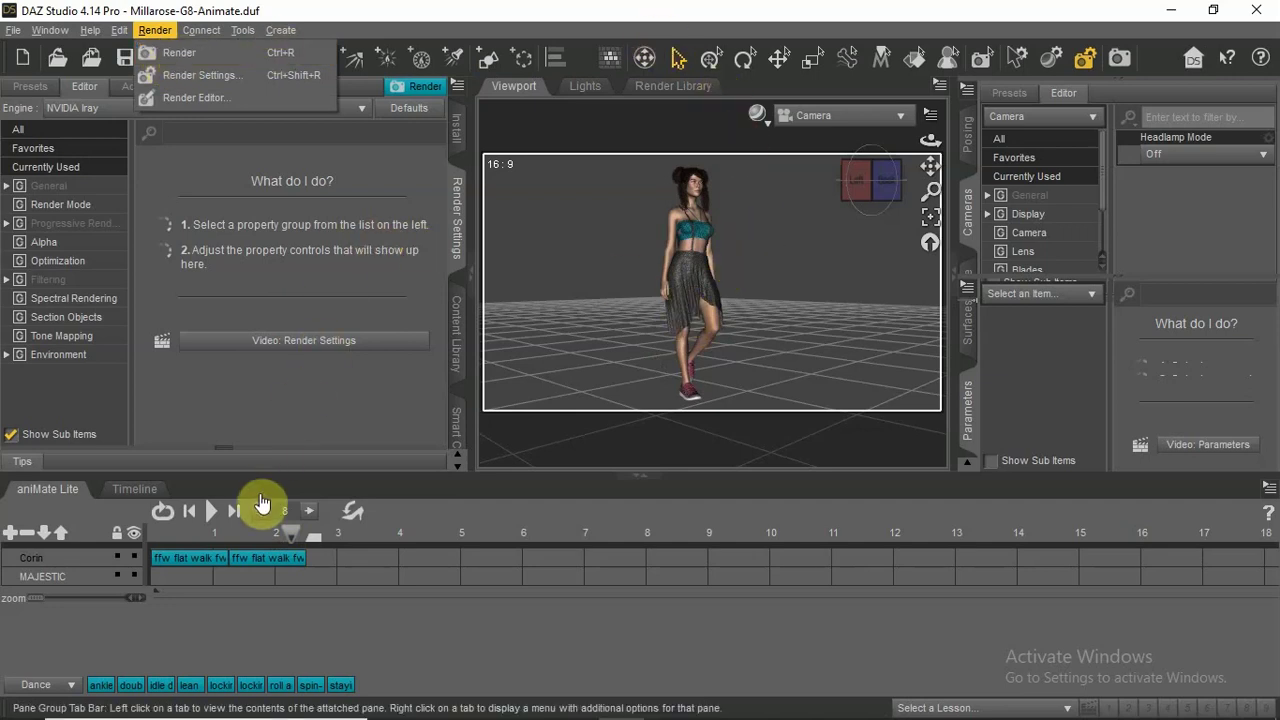
click(190, 513)
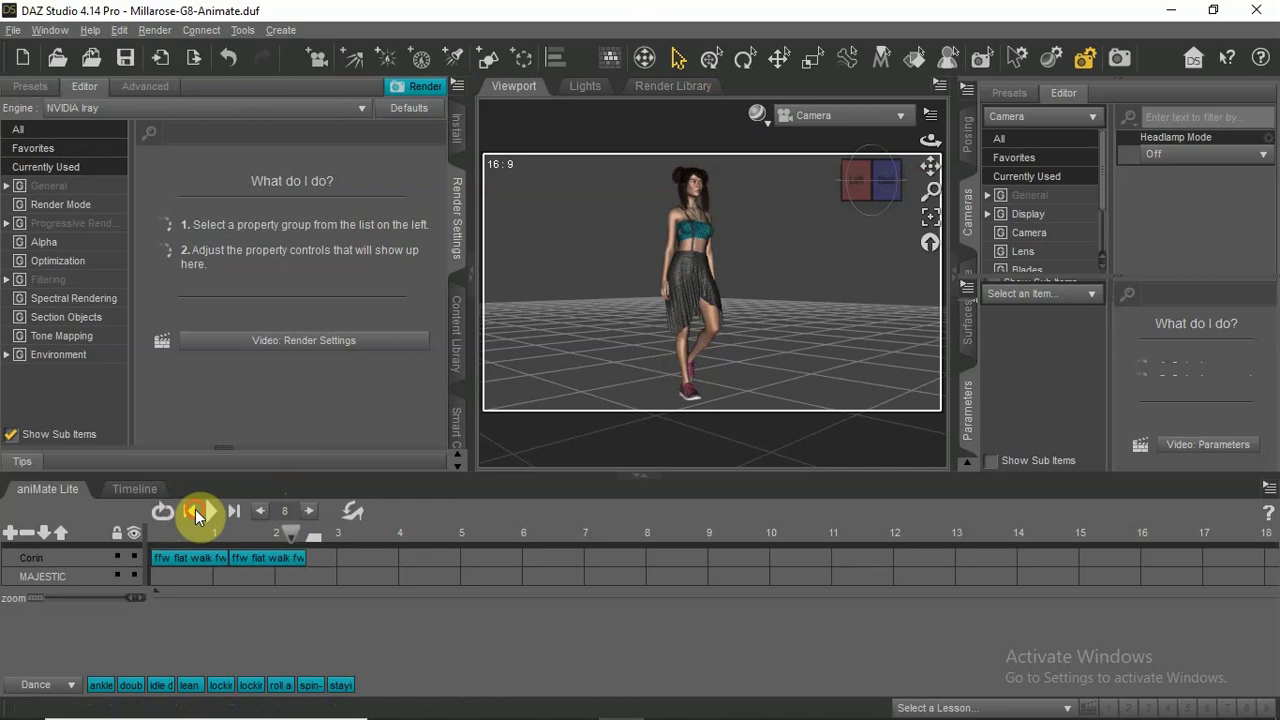
click(195, 510)
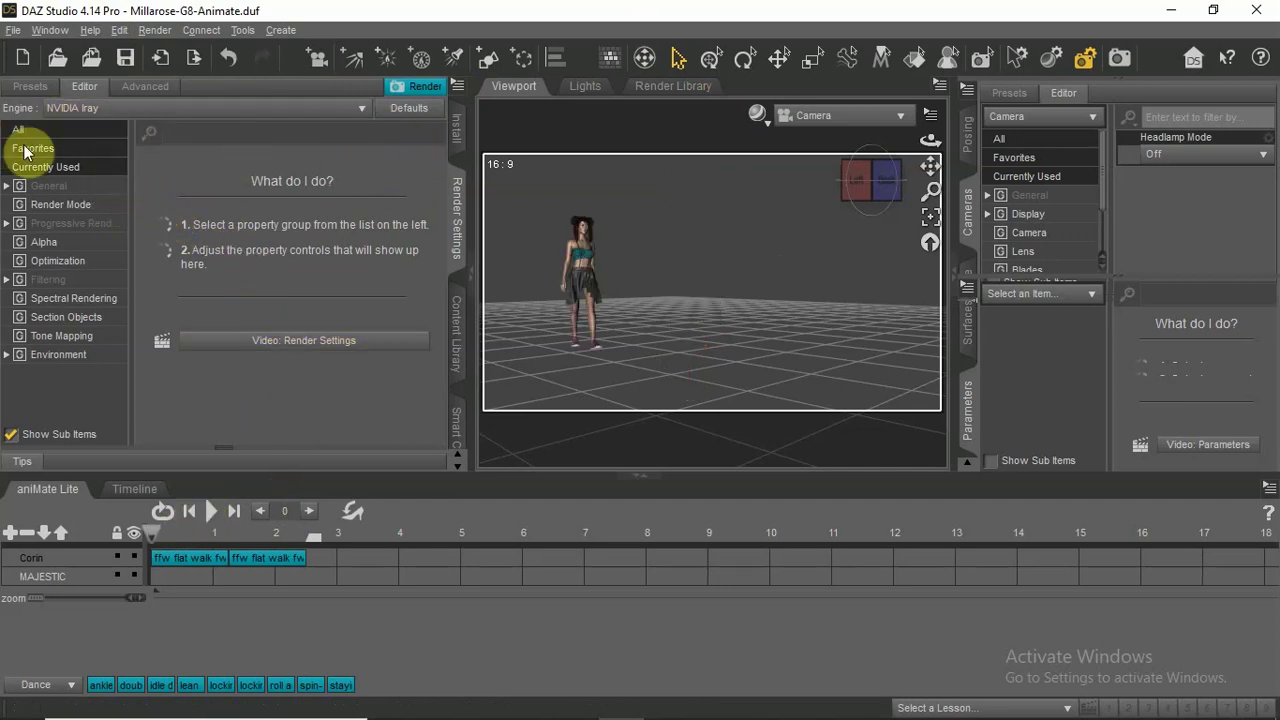
Set the render output to an image series with the base name 'Cori'.
click(50, 189)
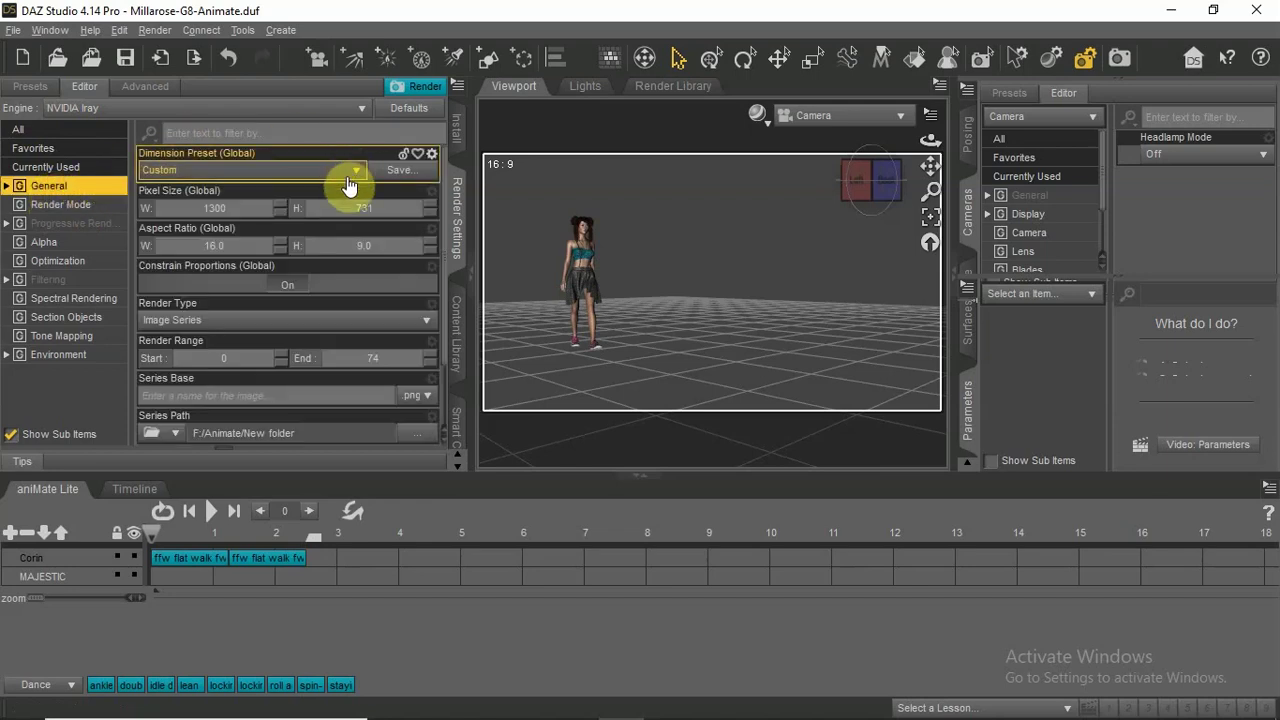
scroll(340, 210, down, 2)
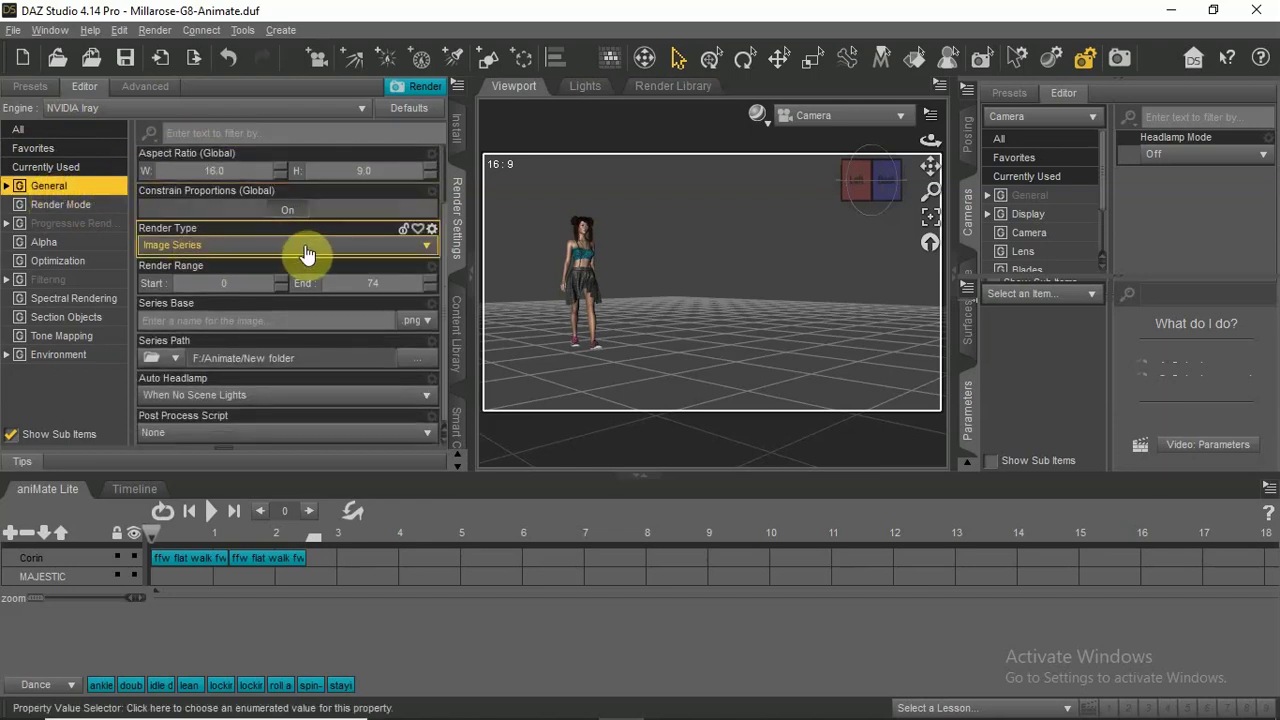
click(420, 249)
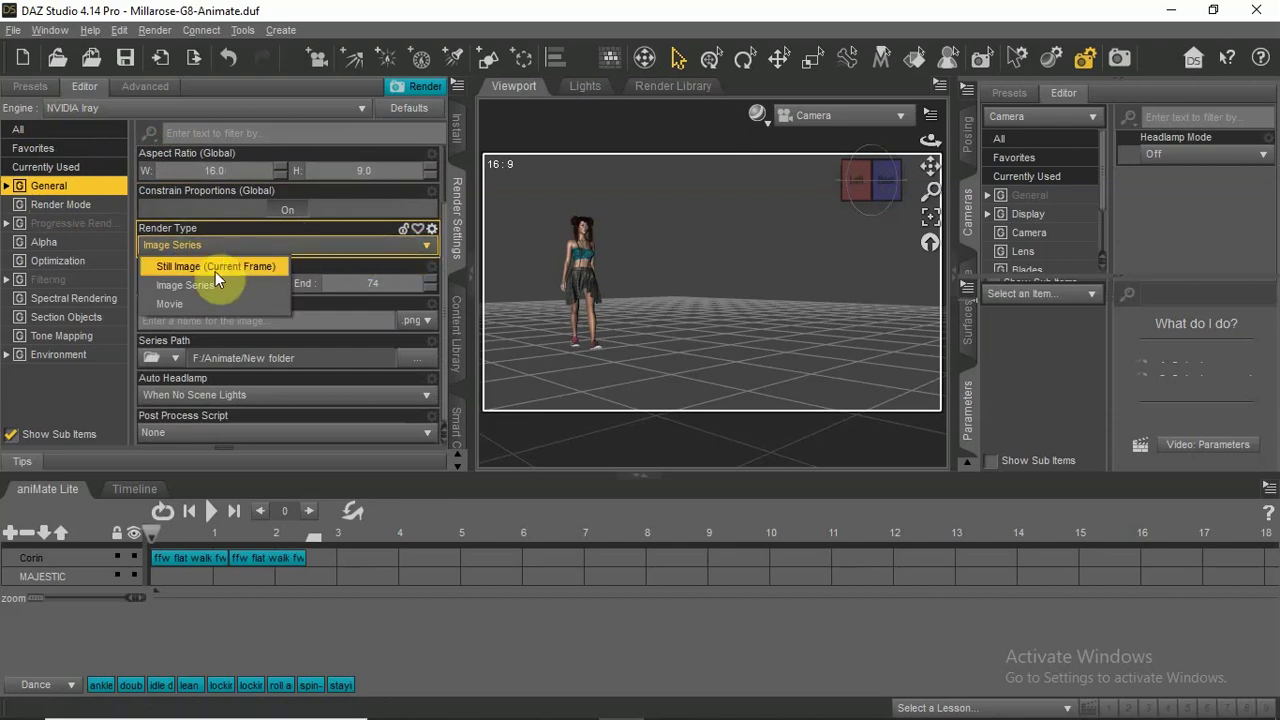
click(195, 289)
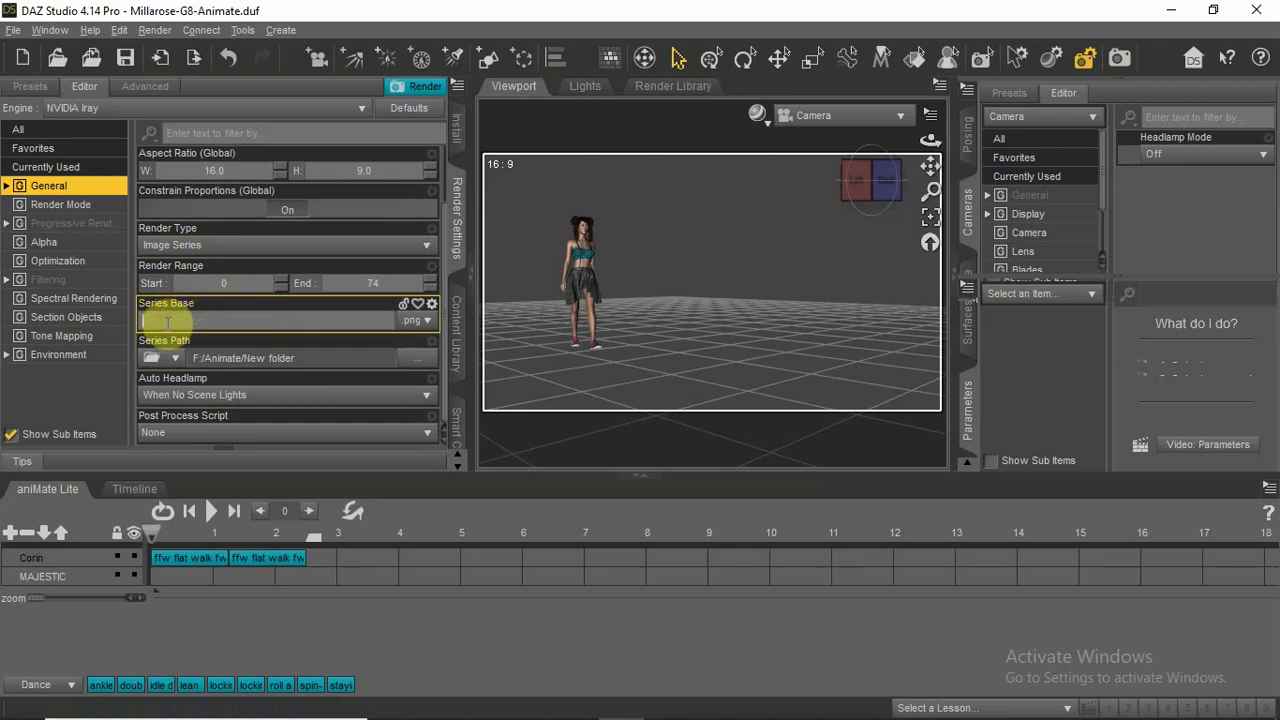
click(168, 322)
text(c)
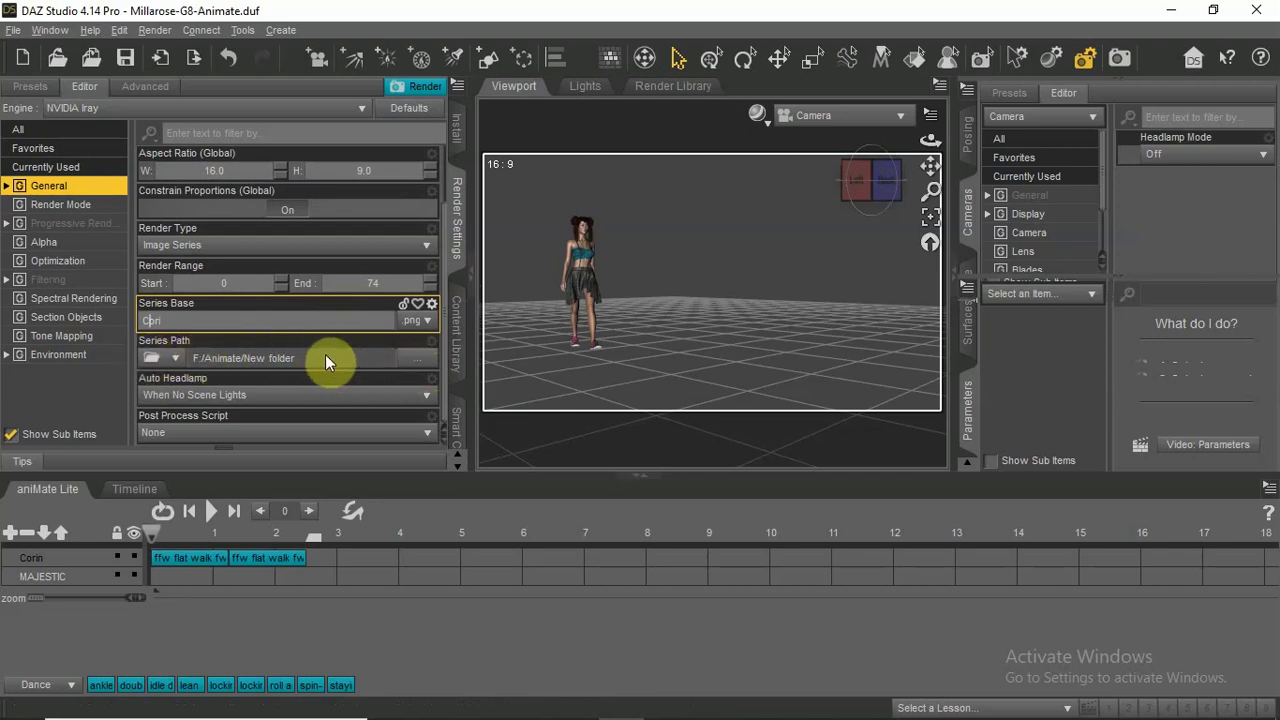
key(Return)
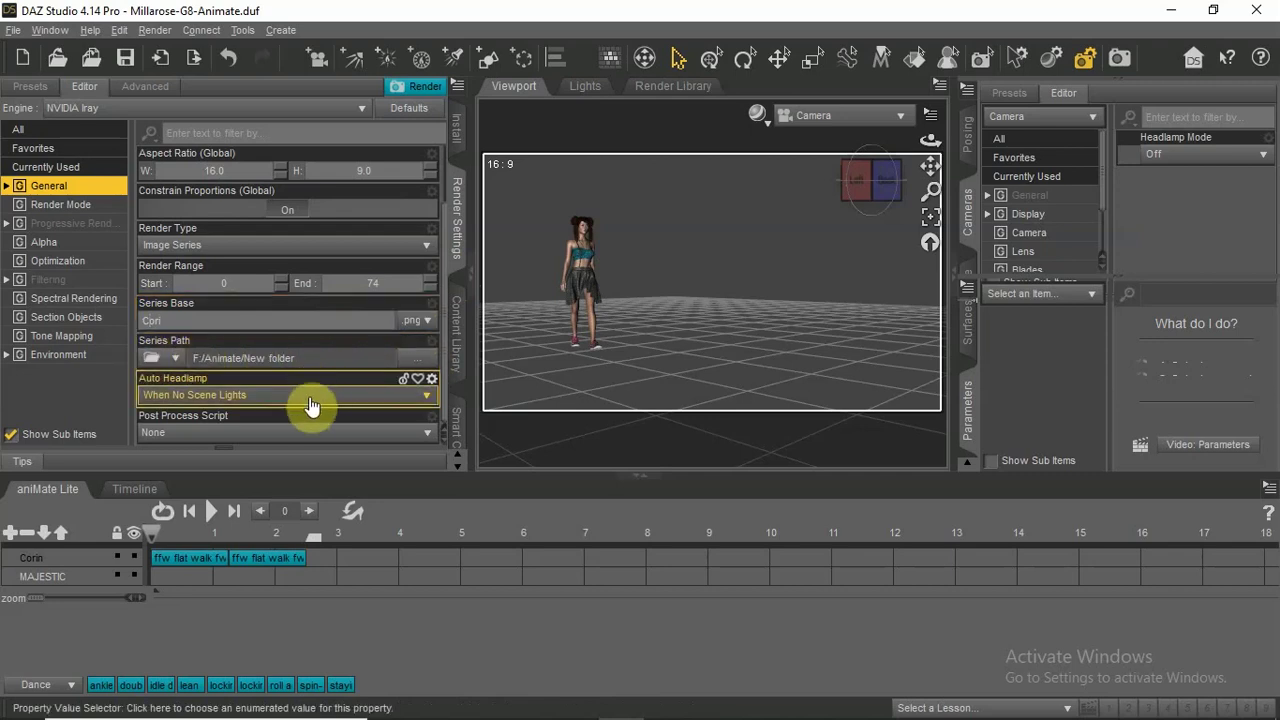
Cap the progressive rendering Max Time at 300 seconds.
scroll(310, 405, up, 3)
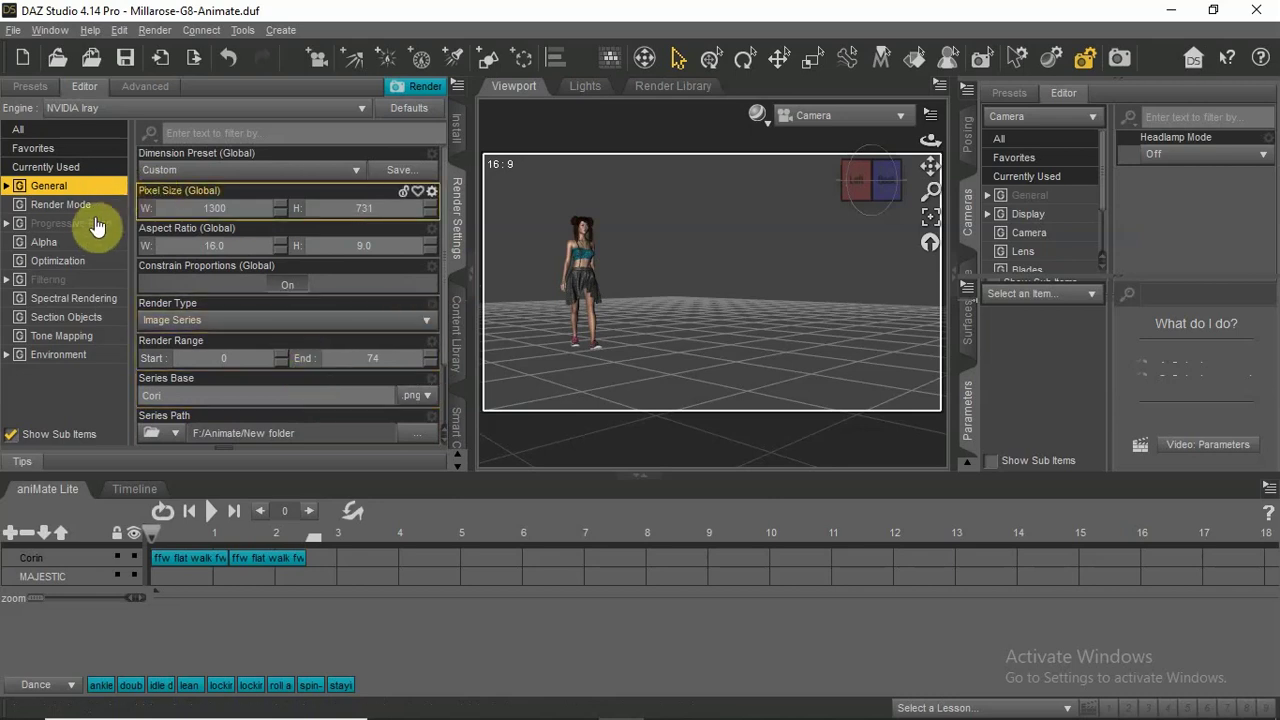
click(97, 224)
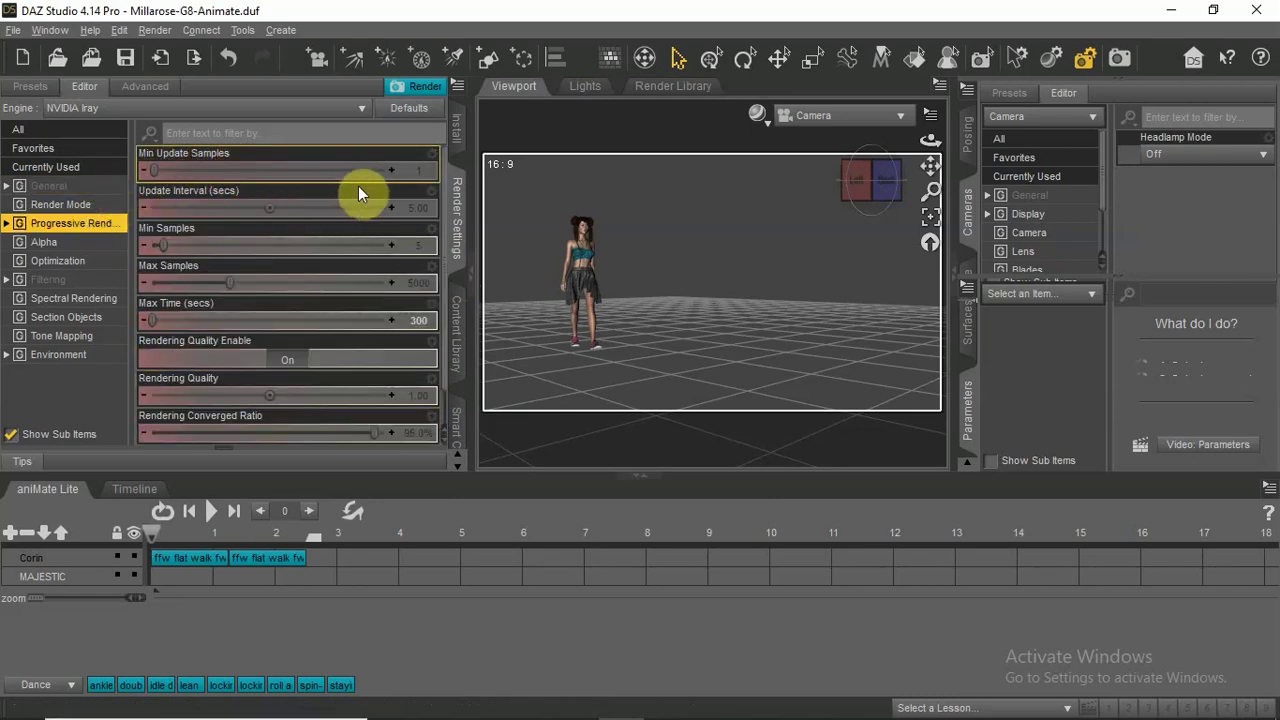
click(418, 322)
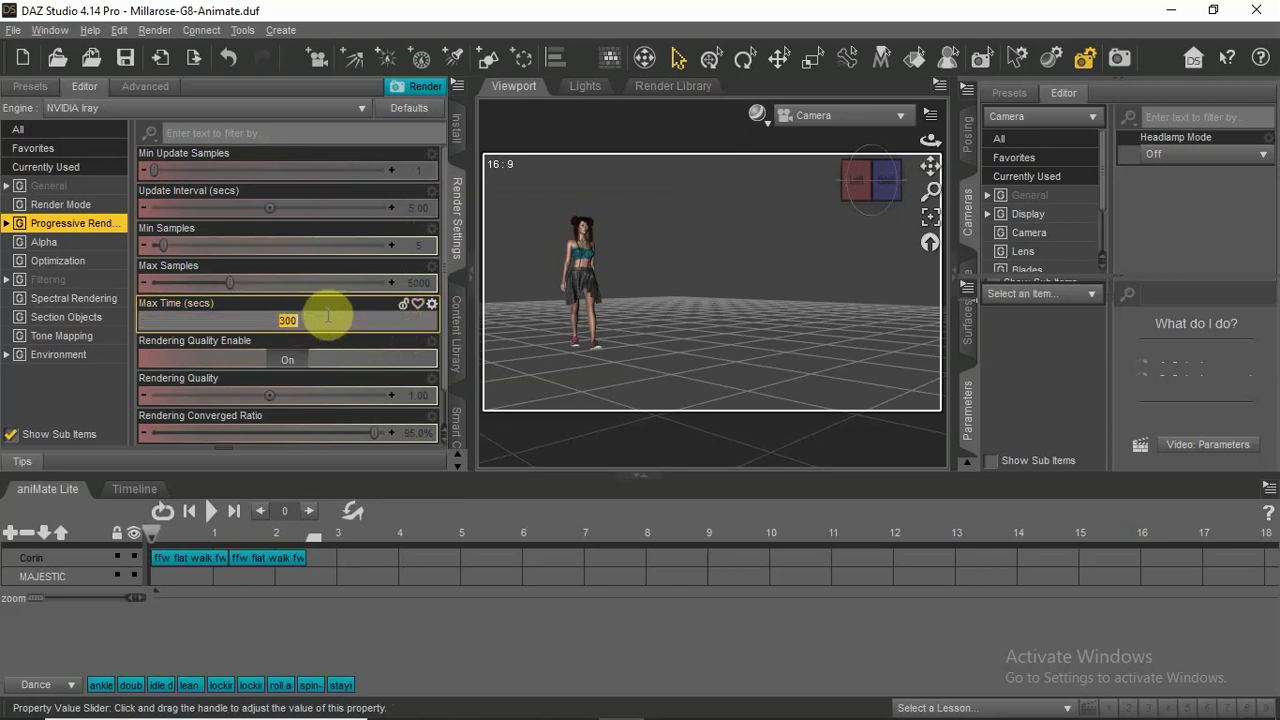
key(Return)
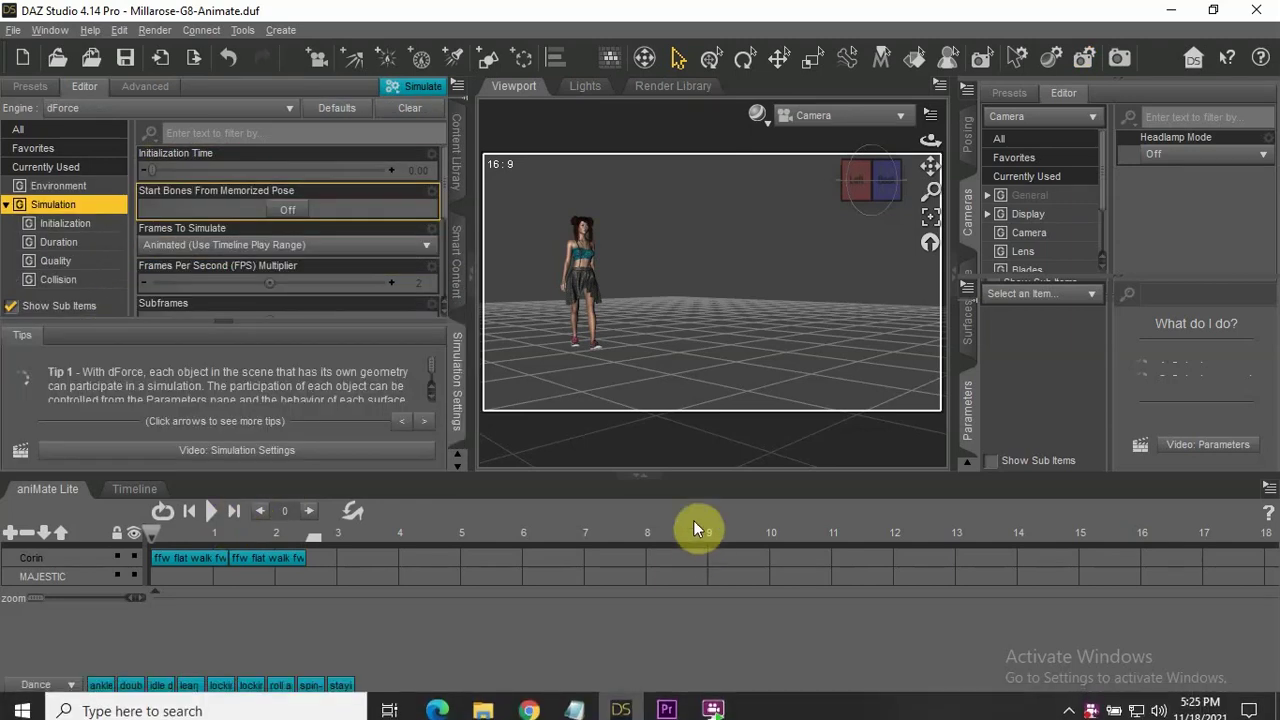
Show the keyframe timeline and select the SO Skirt clothing item on the figure.
click(355, 316)
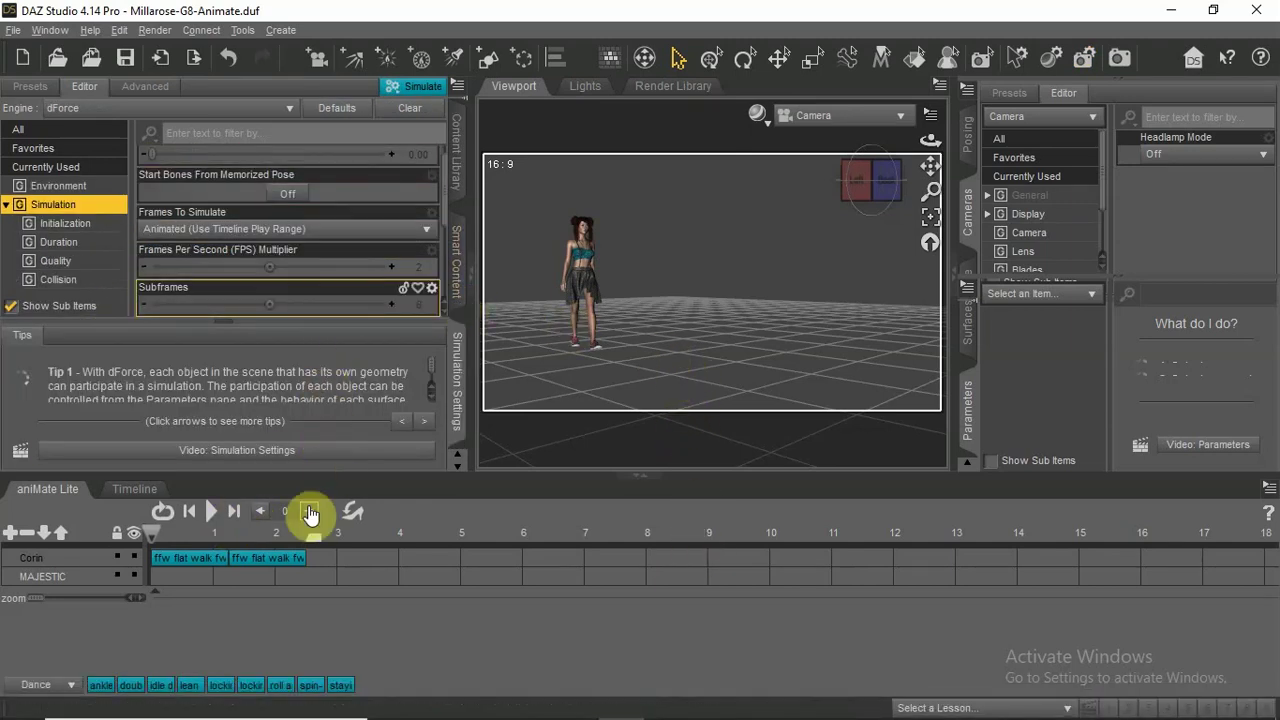
click(240, 560)
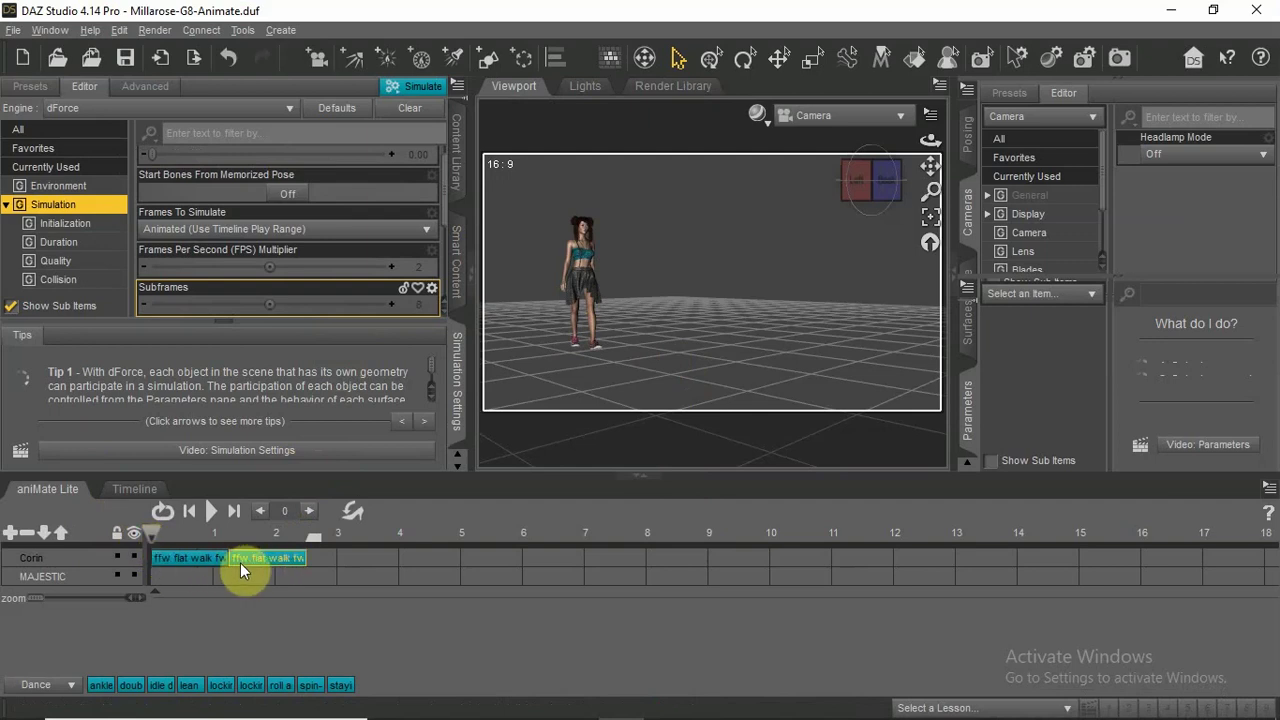
click(130, 489)
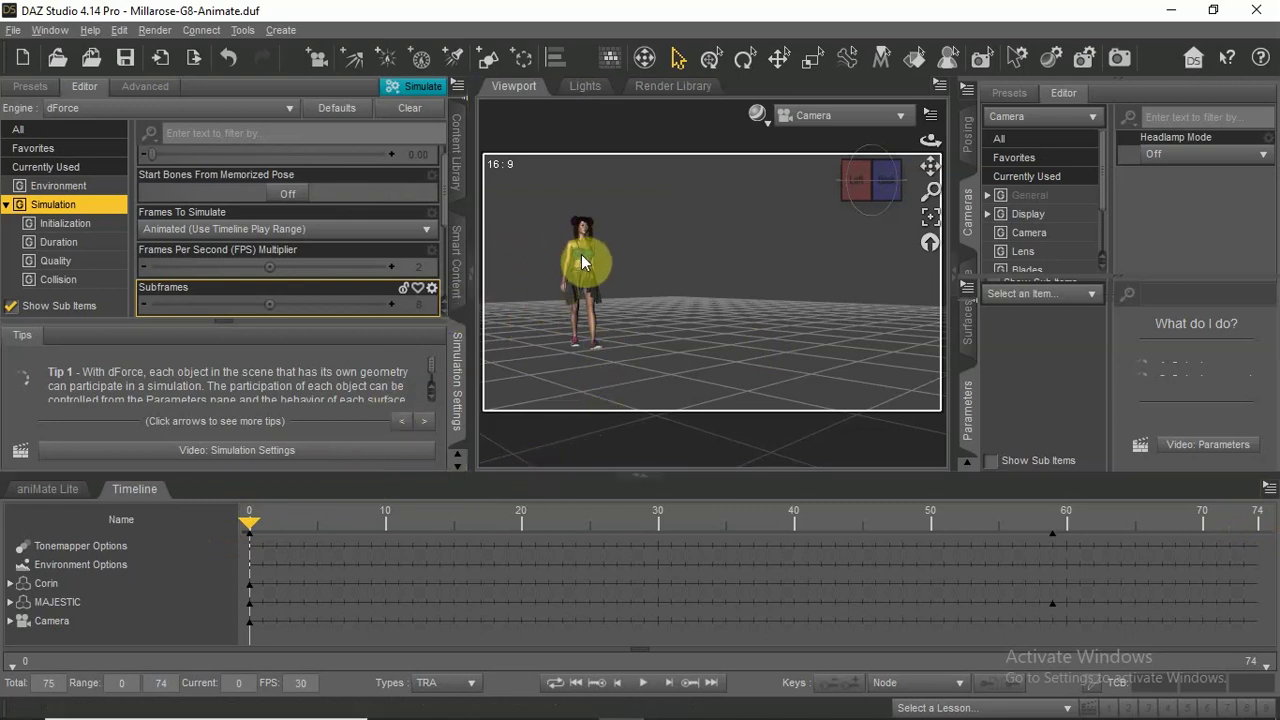
right_click(585, 283)
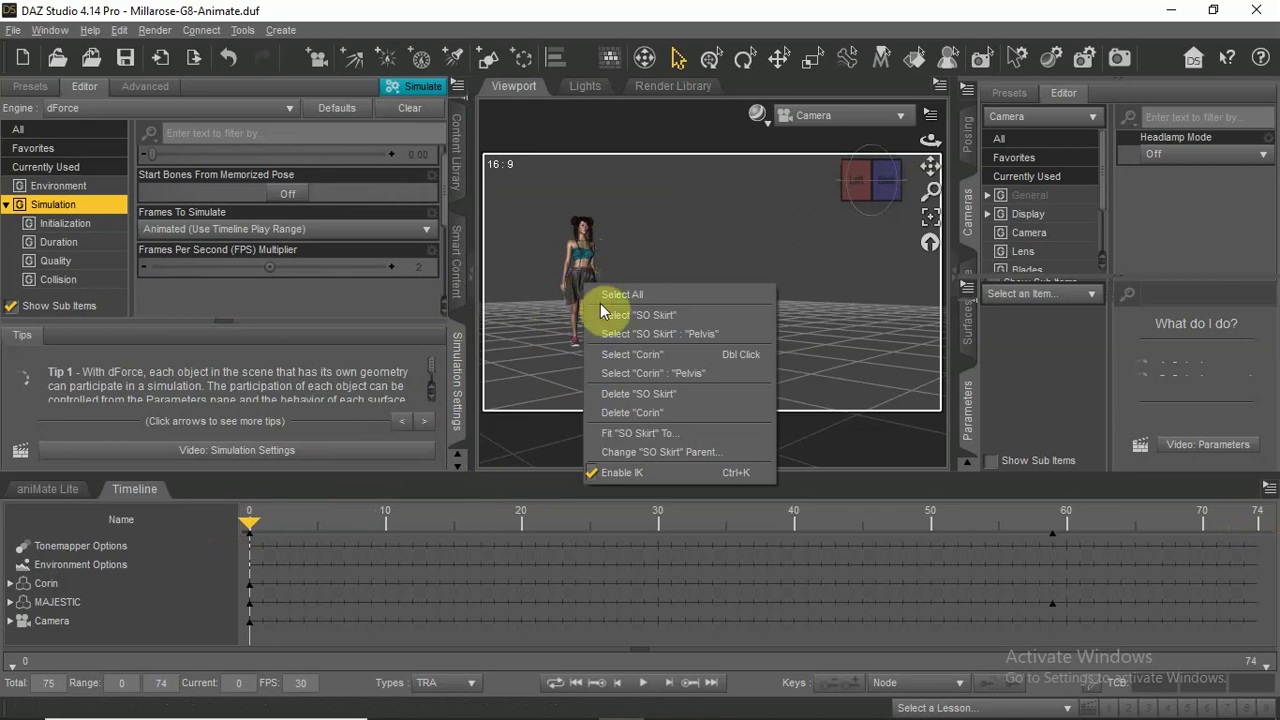
click(588, 253)
right_click(589, 254)
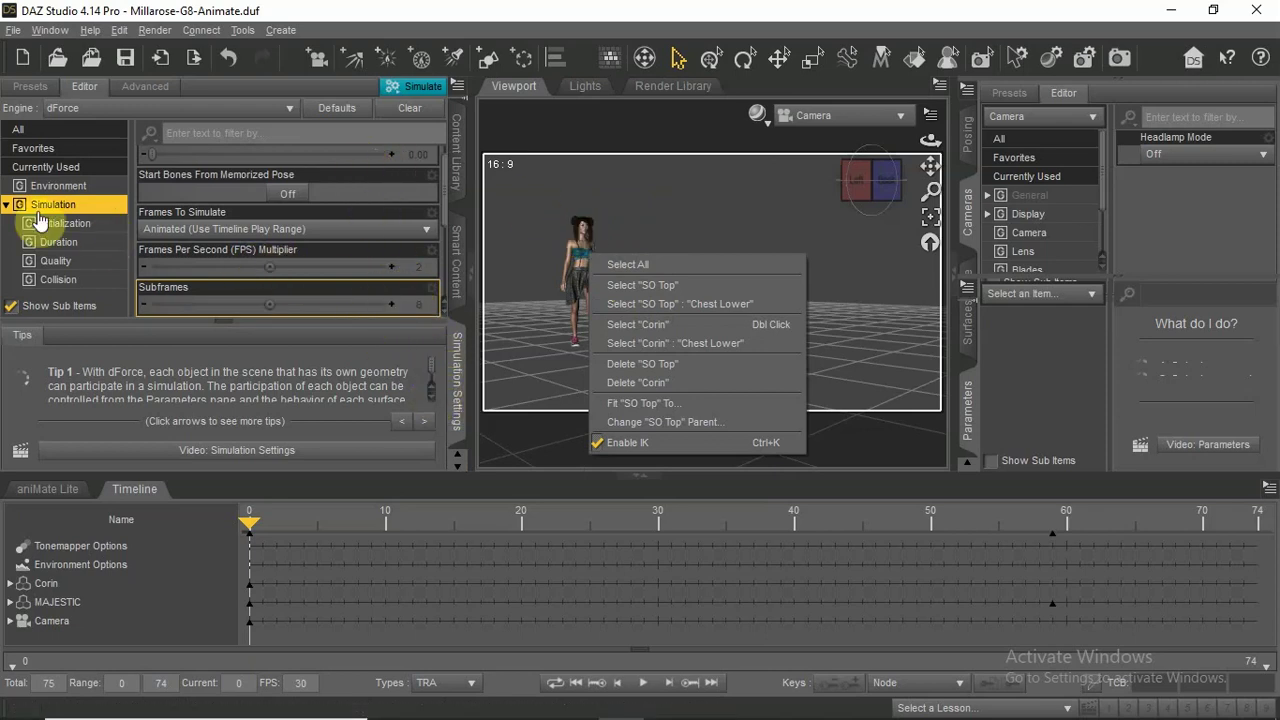
click(84, 203)
Set Frames To Simulate to Animated (Use Timeline Play Range).
scroll(200, 150, up, 1)
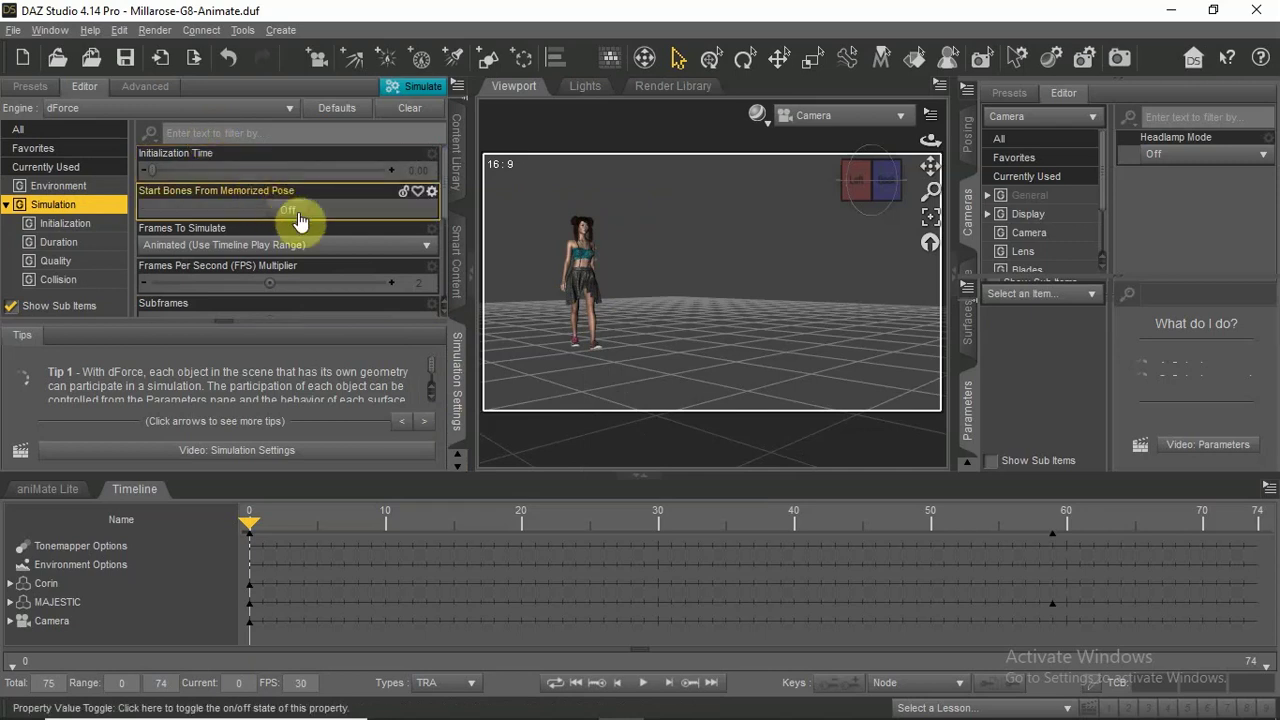
click(403, 247)
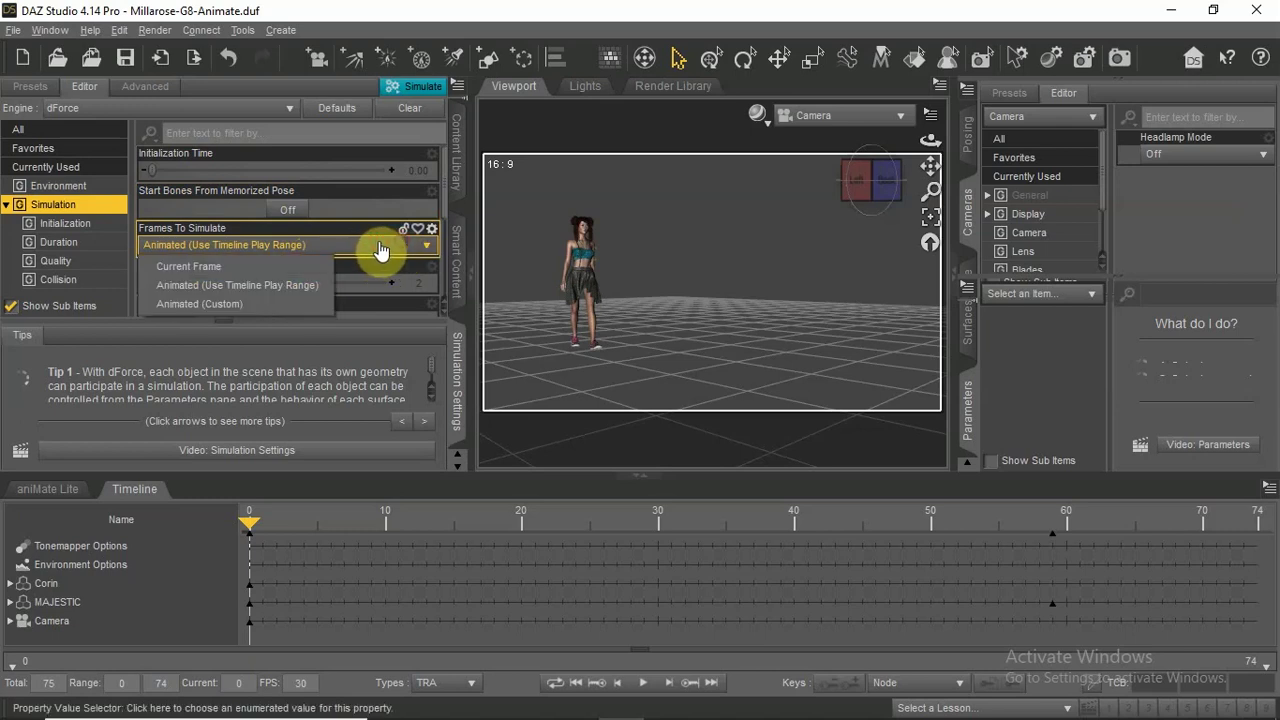
click(258, 287)
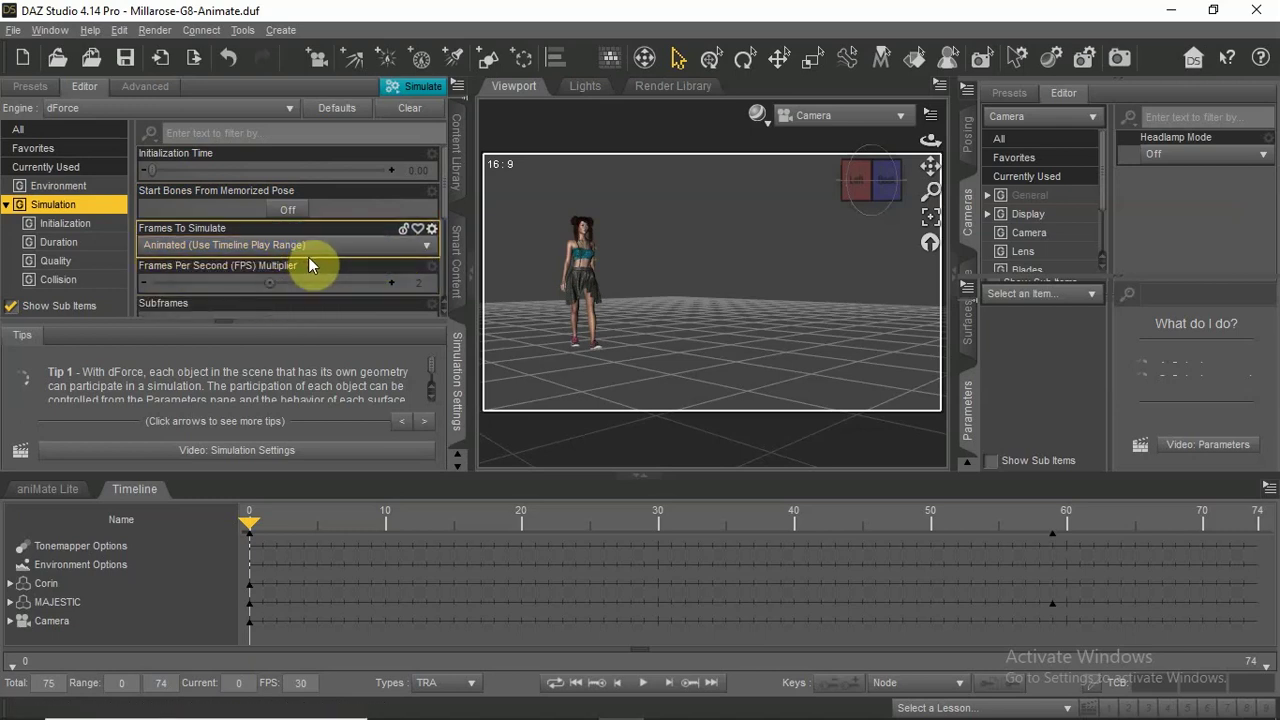
scroll(308, 257, down, 4)
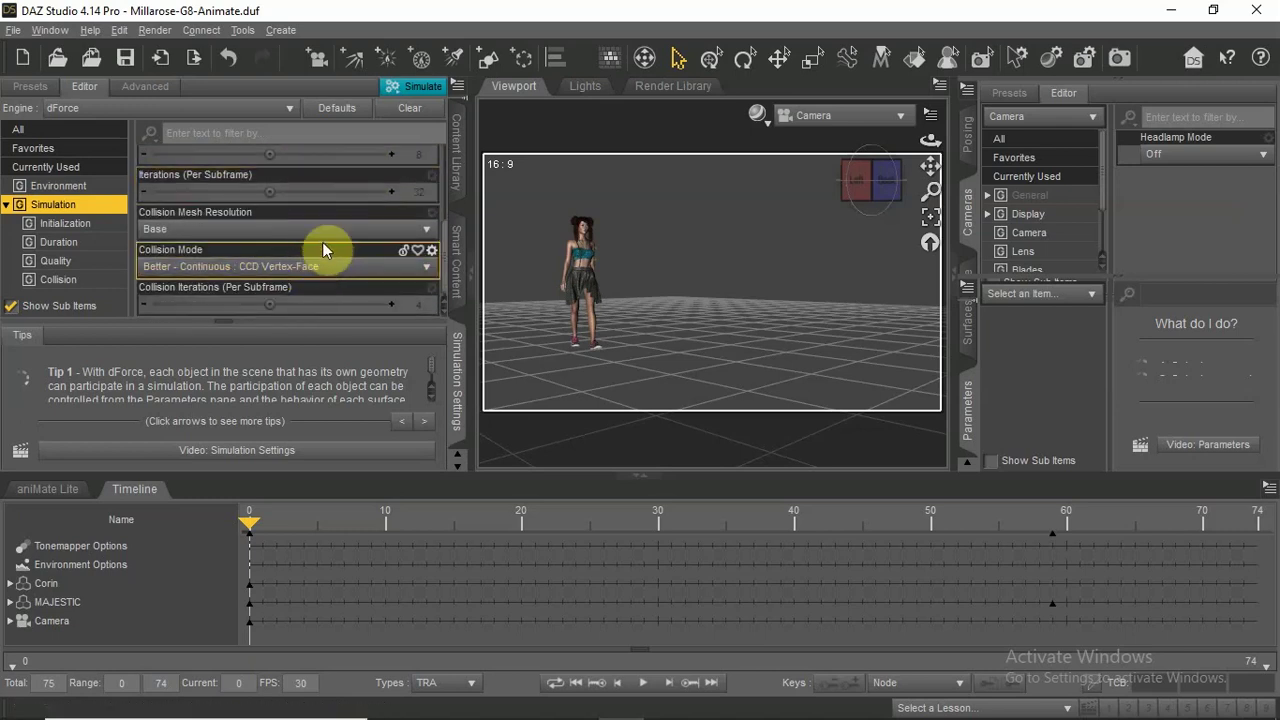
scroll(391, 151, up, 1)
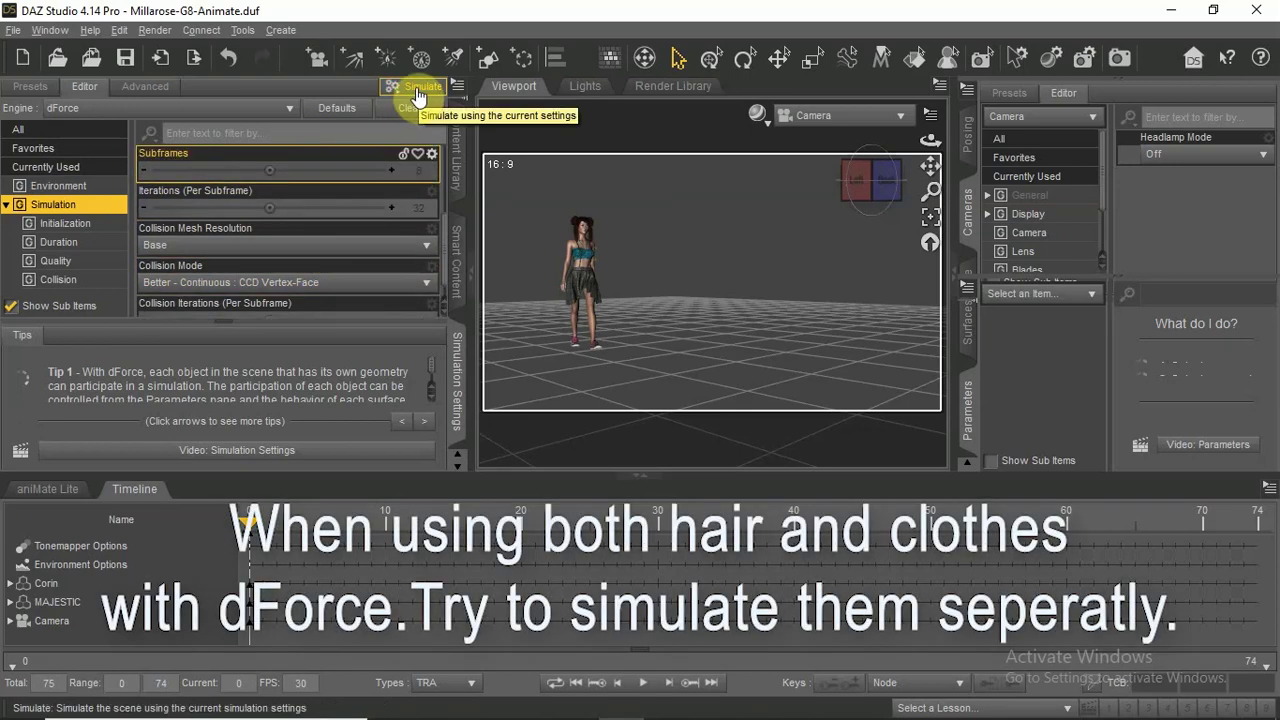
Step the simulated walk forward frame by frame to frame 8.
scroll(423, 251, down, 1)
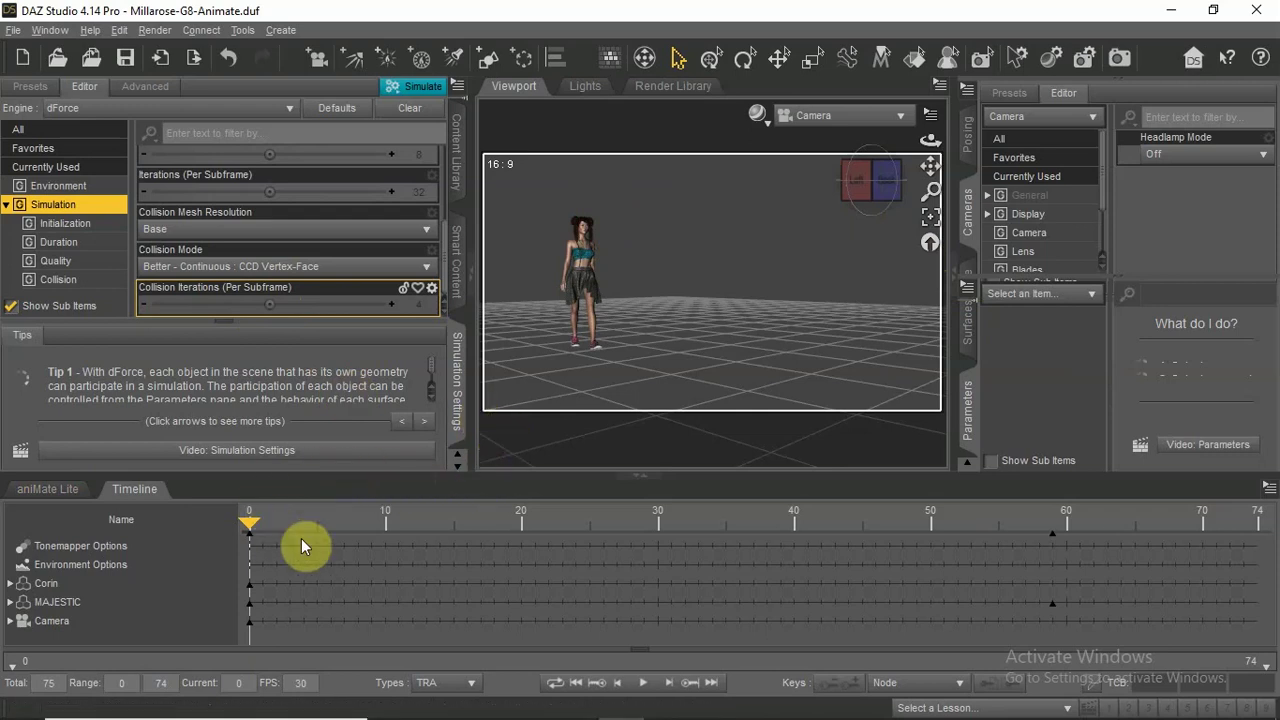
click(669, 688)
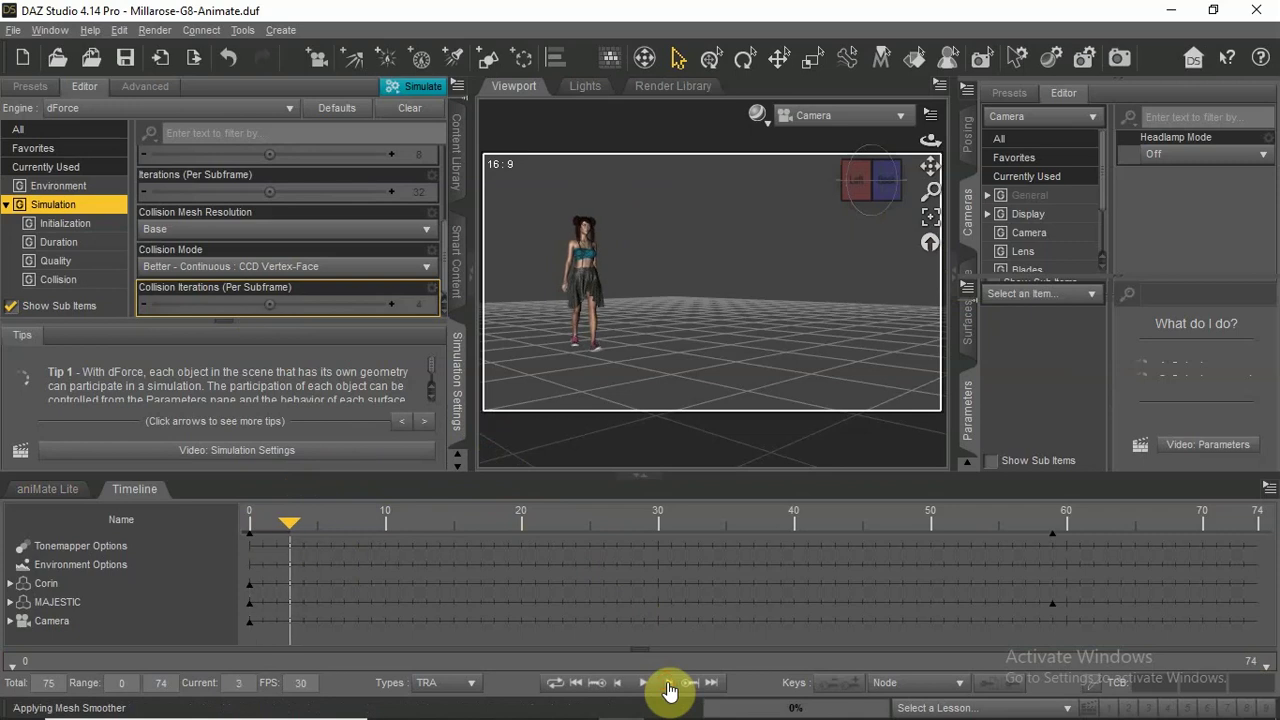
click(669, 688)
click(669, 688)
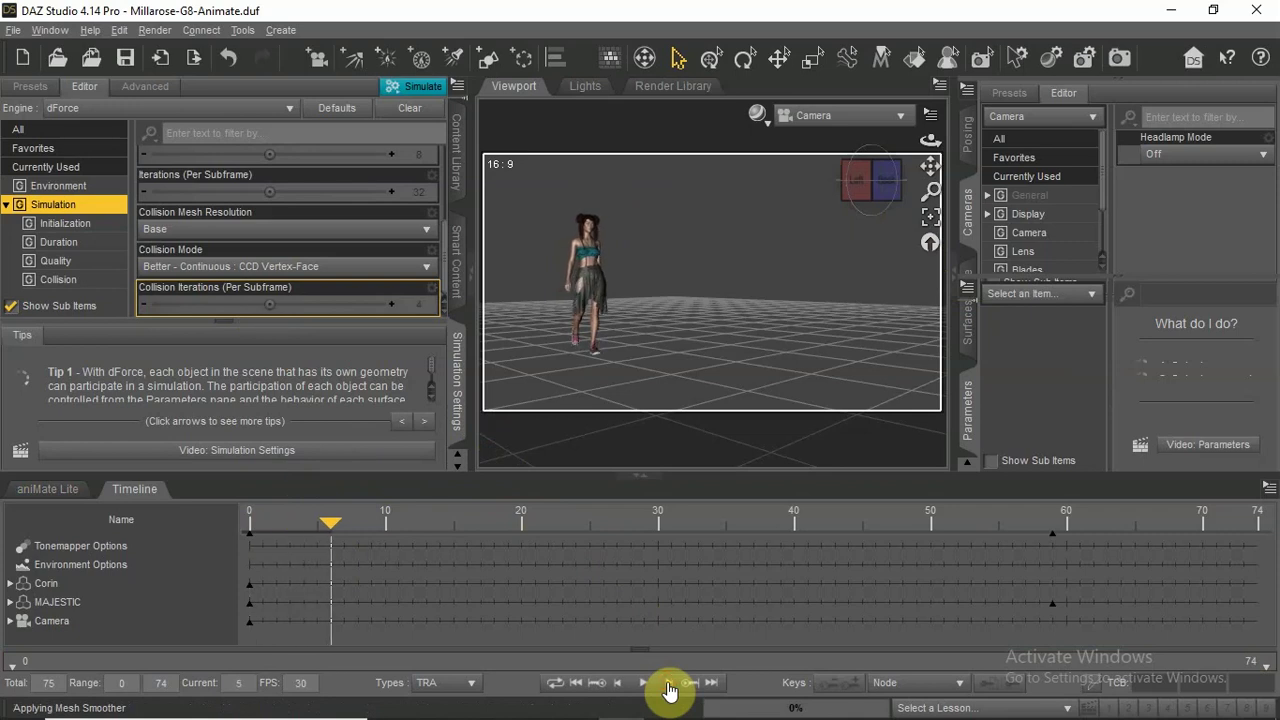
click(669, 688)
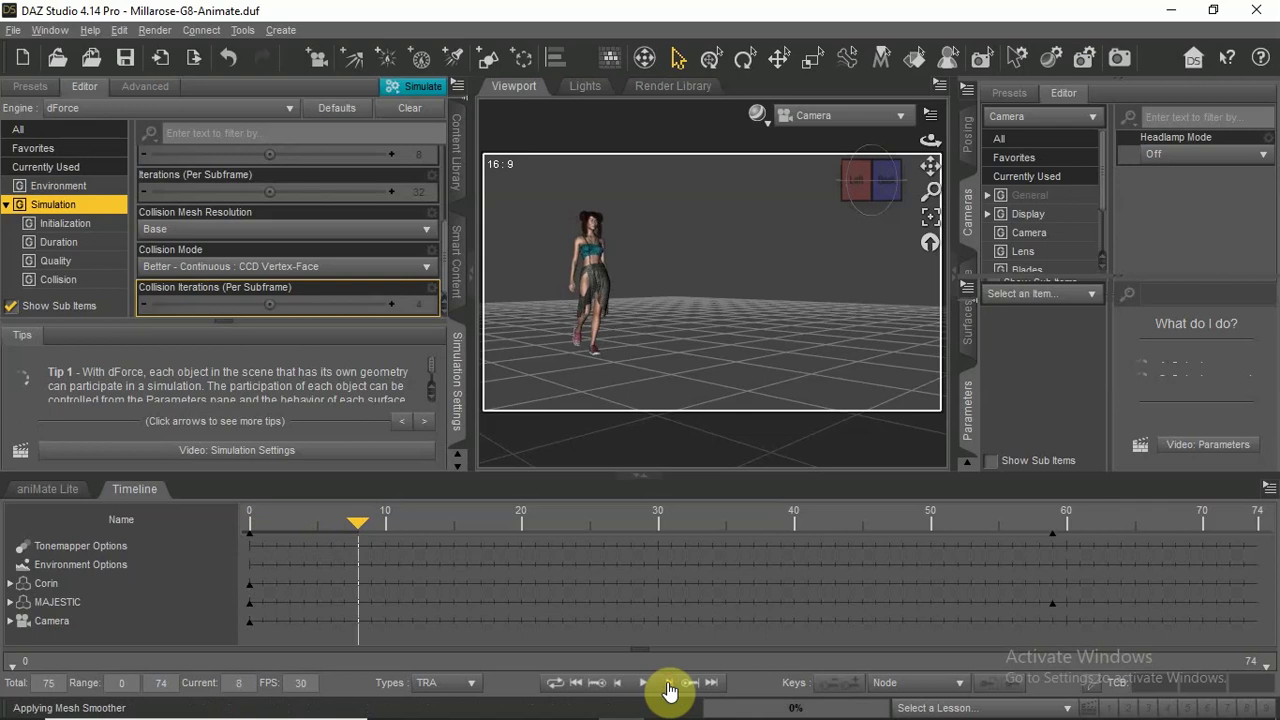
Switch the viewport to Perspective View and frame the figure up close.
click(889, 121)
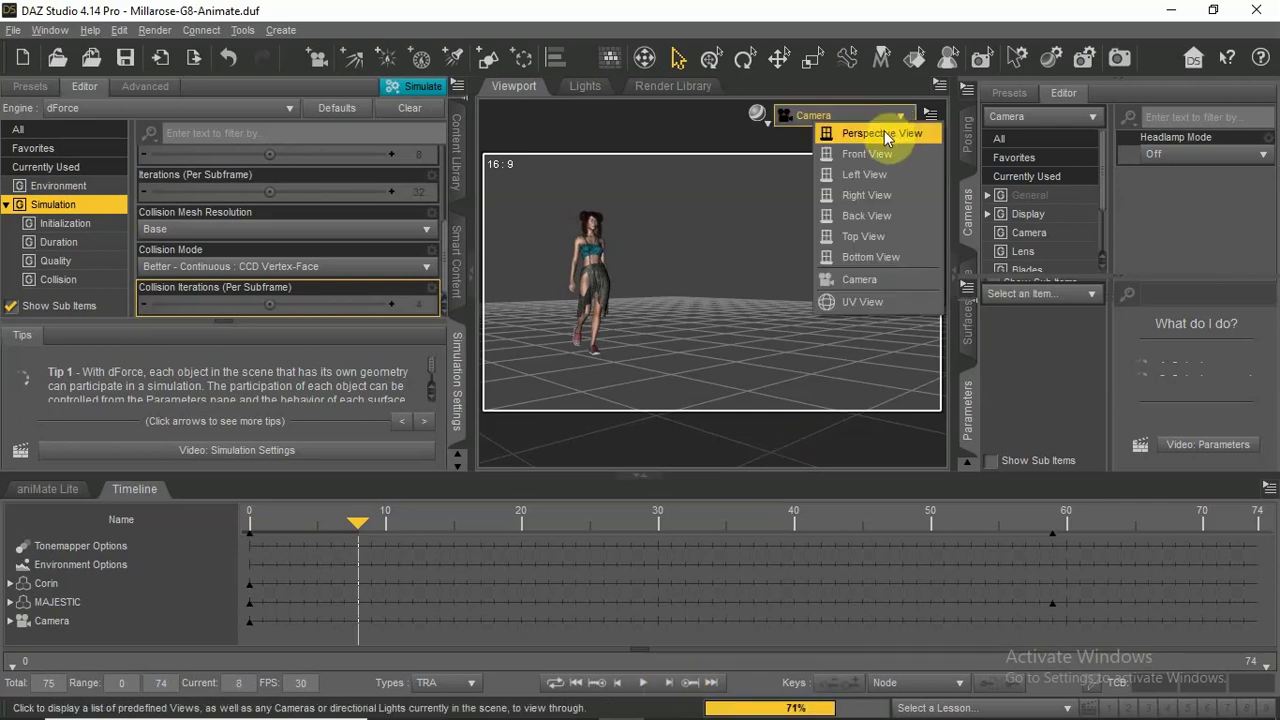
click(884, 131)
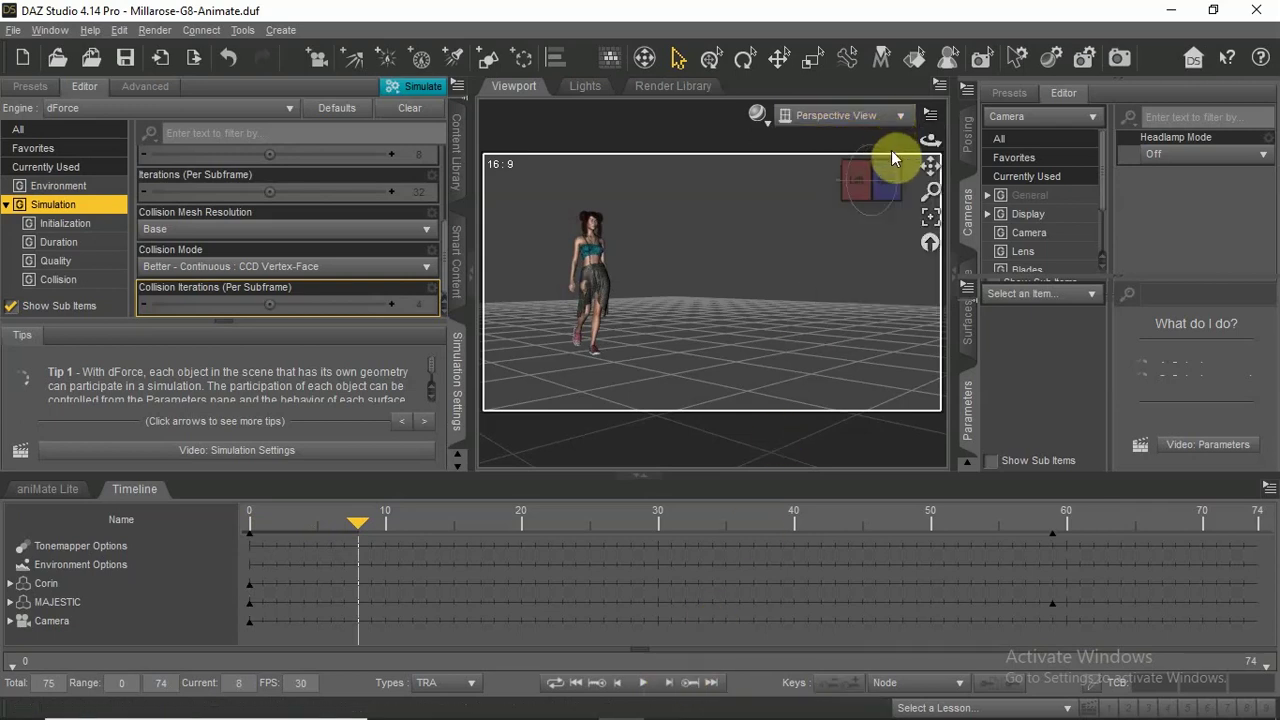
mouse_move(930, 167)
mouse_down()
mouse_move(980, 177)
mouse_move(934, 157)
mouse_move(969, 194)
mouse_move(930, 167)
mouse_up()
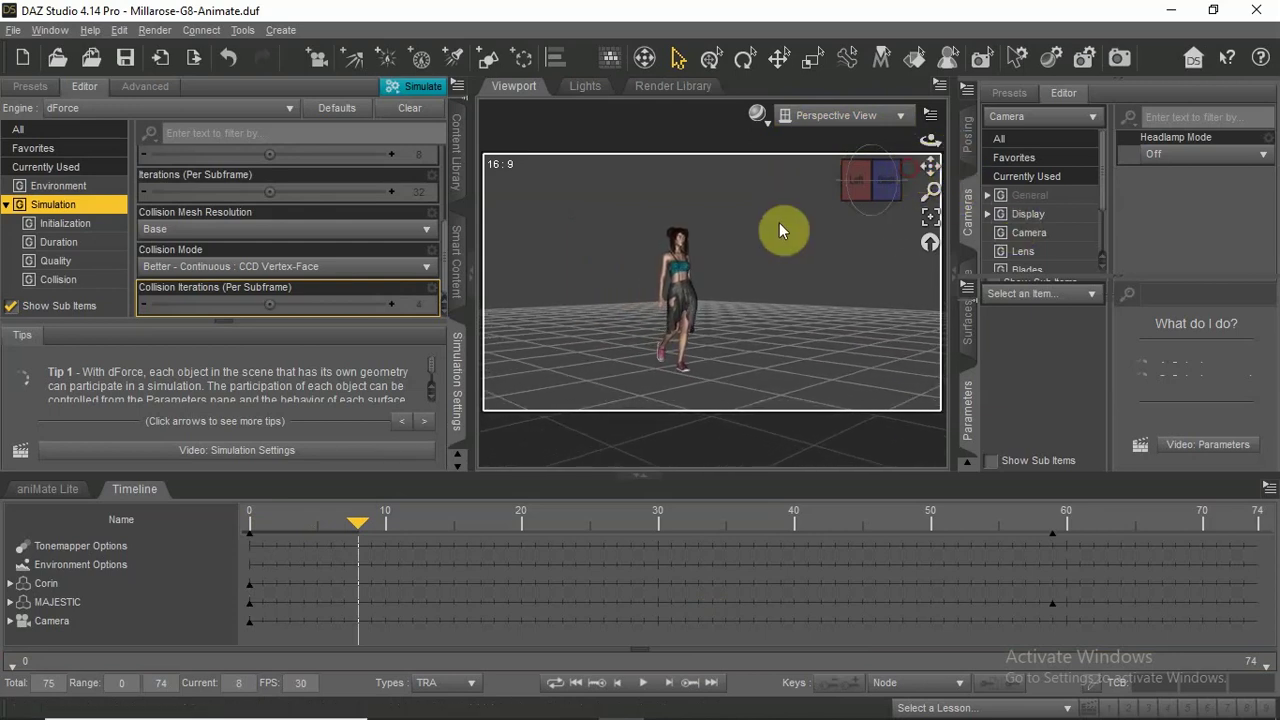
scroll(687, 292, up, 6)
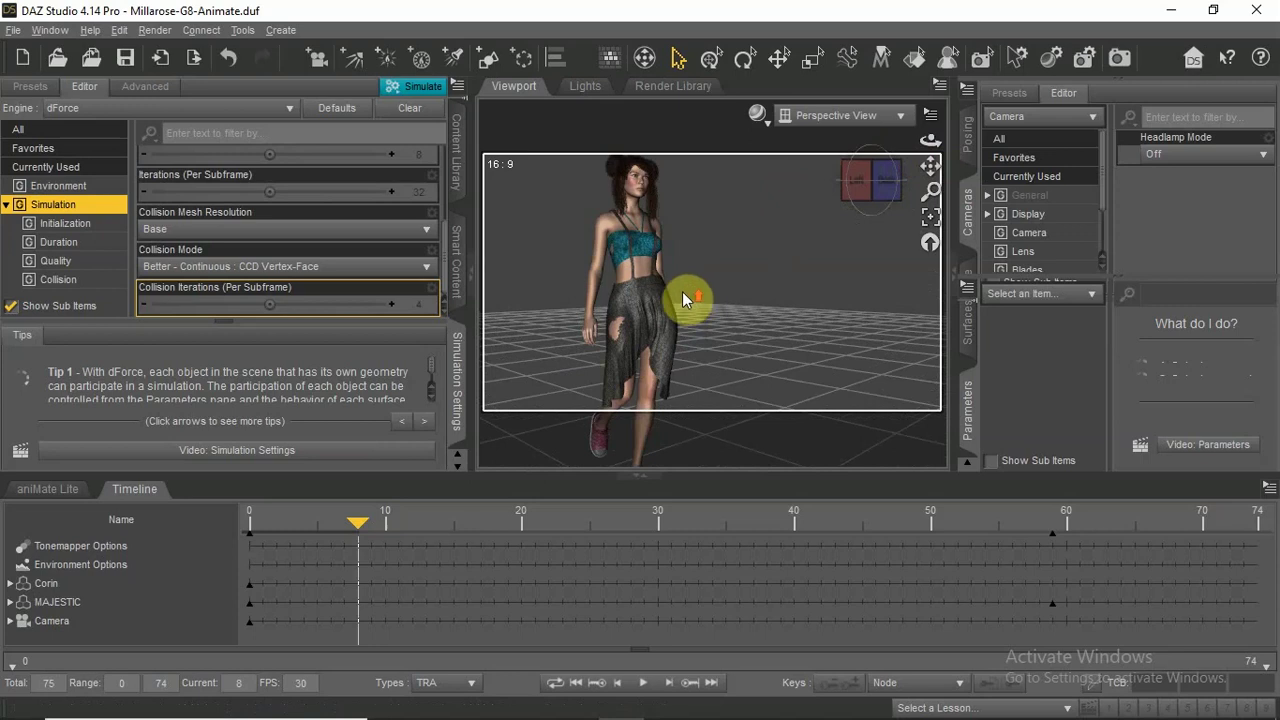
scroll(682, 291, down, 2)
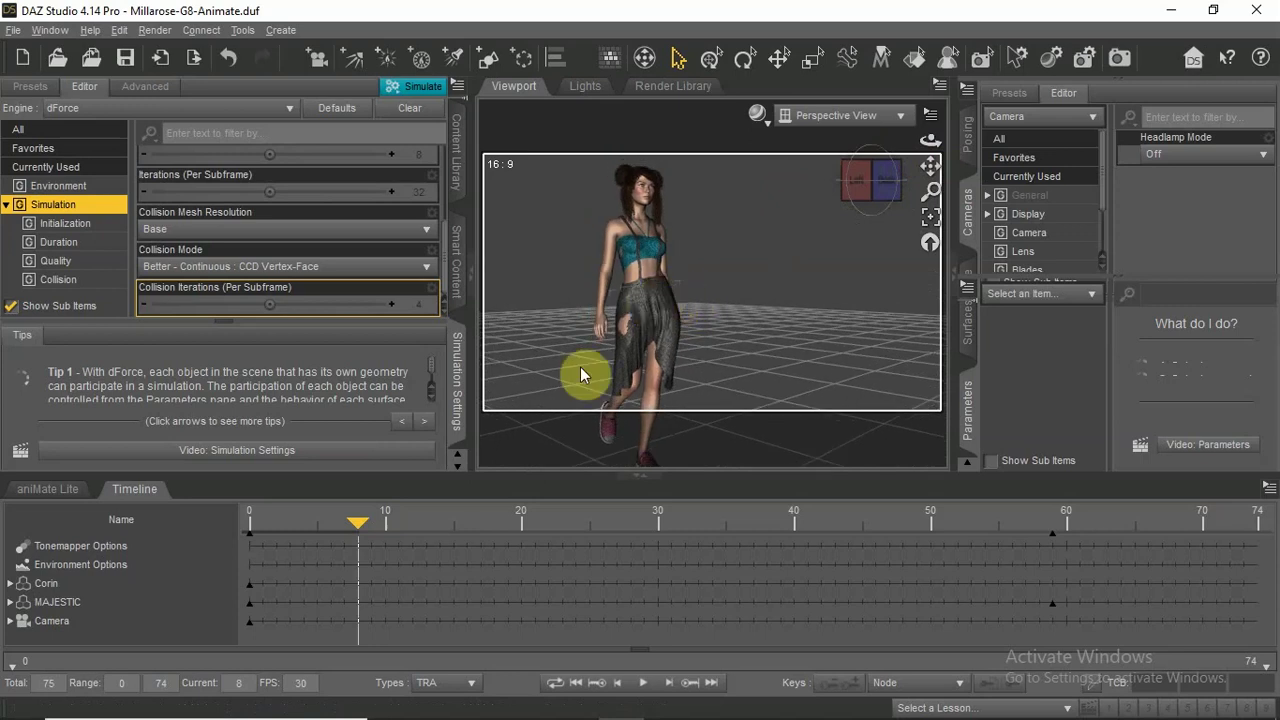
Step the walk forward to check the skirt, then rewind to frame 0.
click(670, 683)
click(670, 683)
click(670, 683)
click(670, 683)
click(670, 683)
click(670, 683)
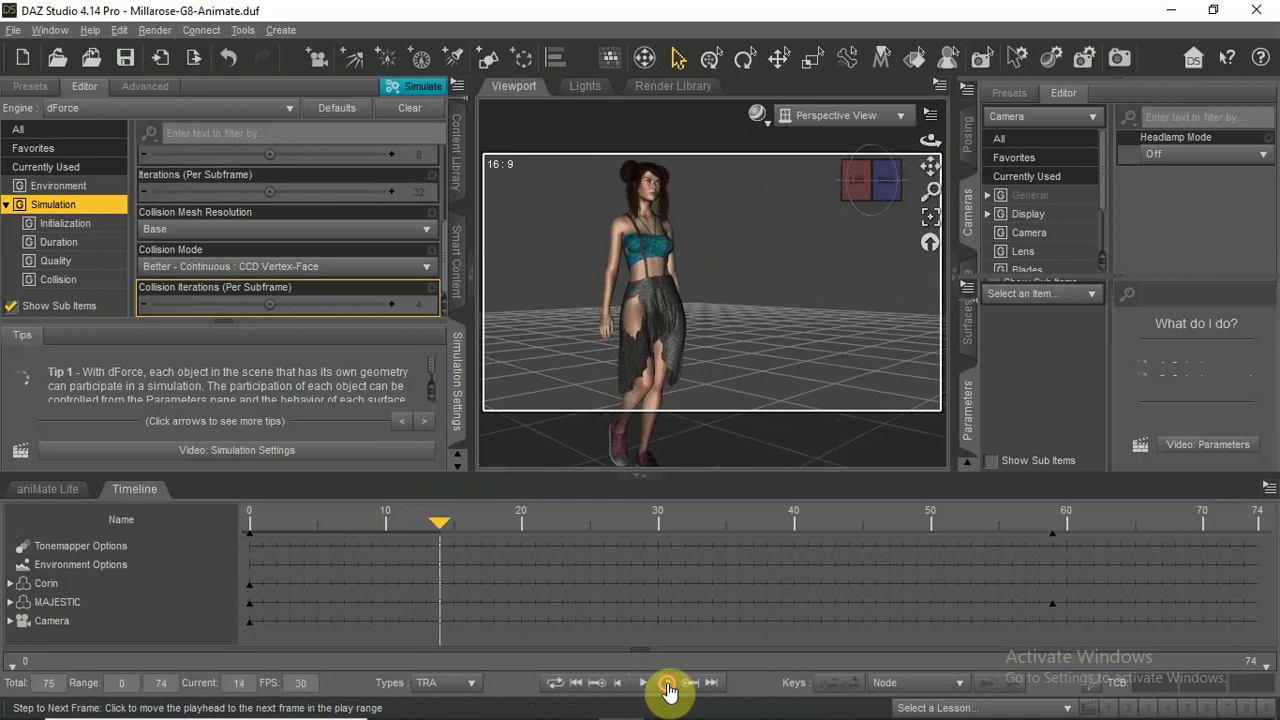
click(670, 683)
click(670, 683)
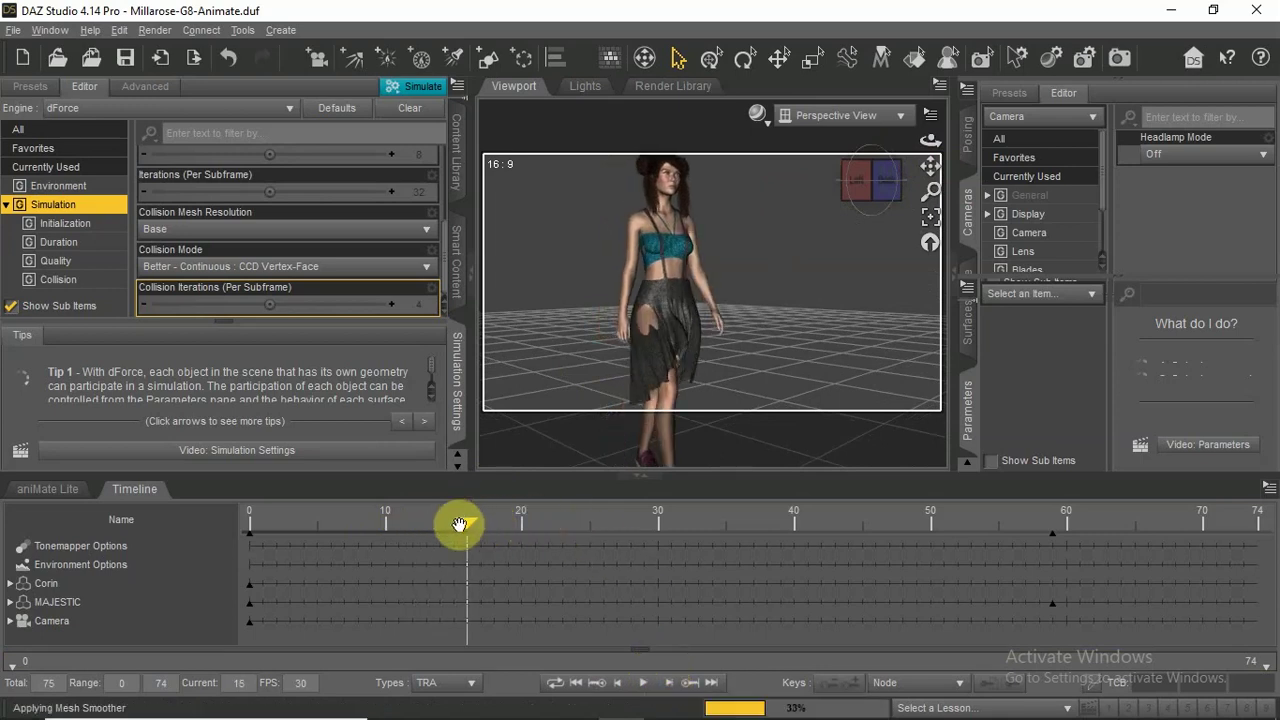
drag(459, 524, 414, 534)
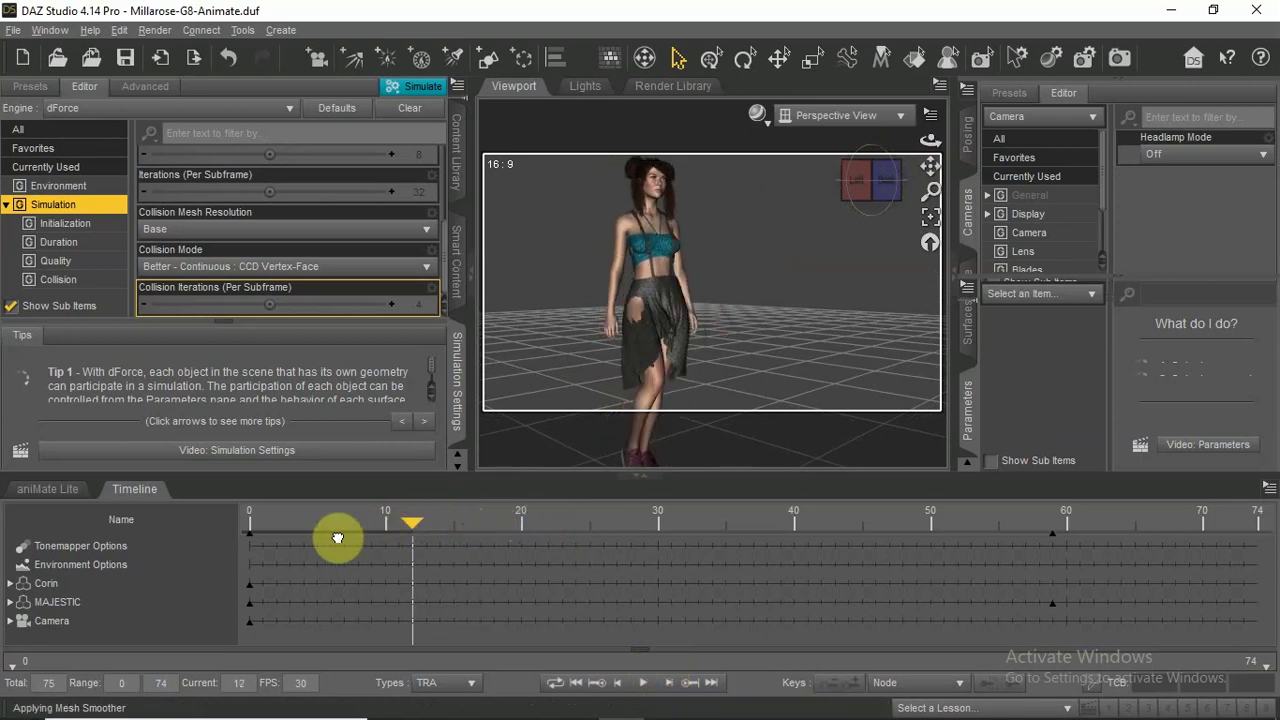
drag(265, 536, 172, 548)
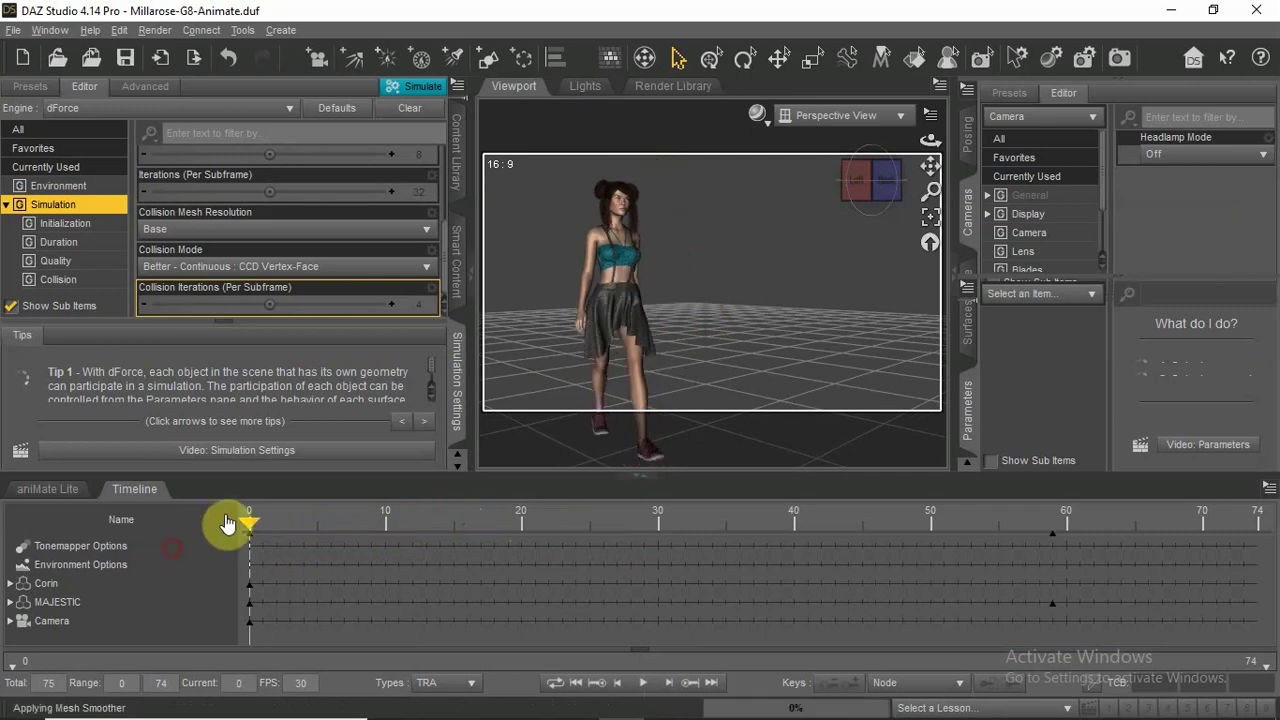
Move the playhead to frame 20.
click(669, 684)
double_click(669, 684)
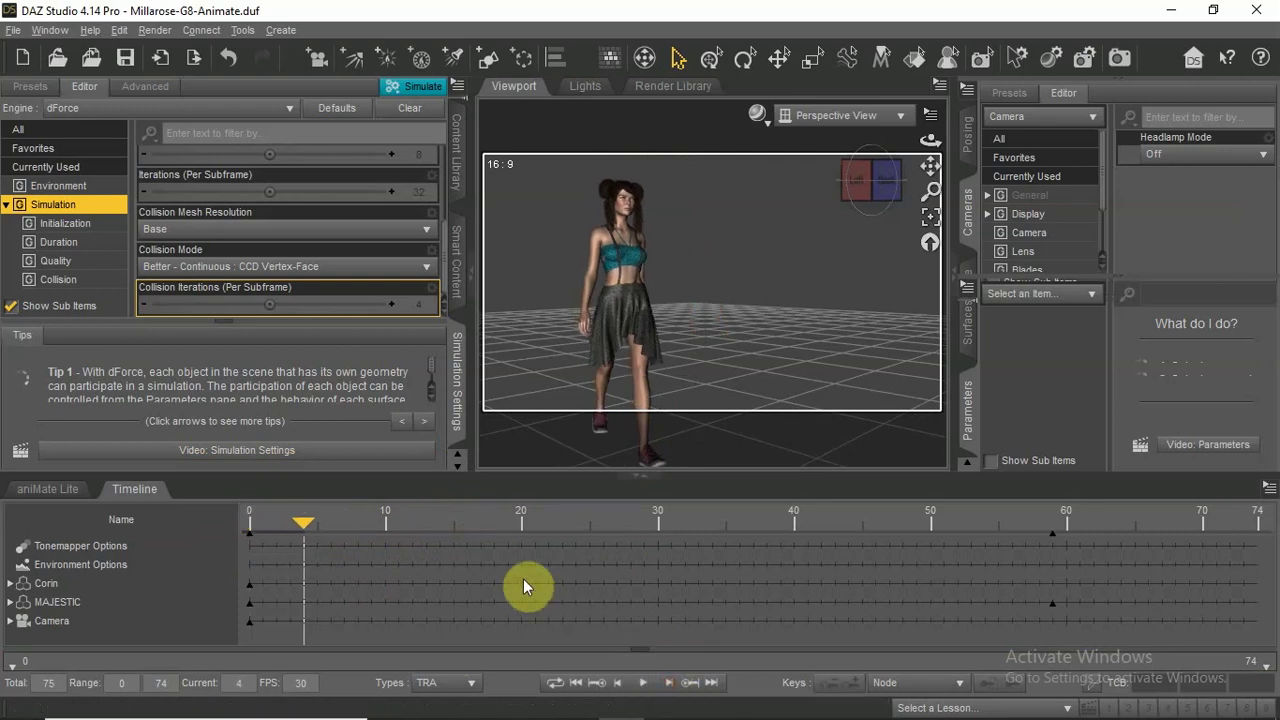
drag(520, 535, 540, 553)
click(618, 682)
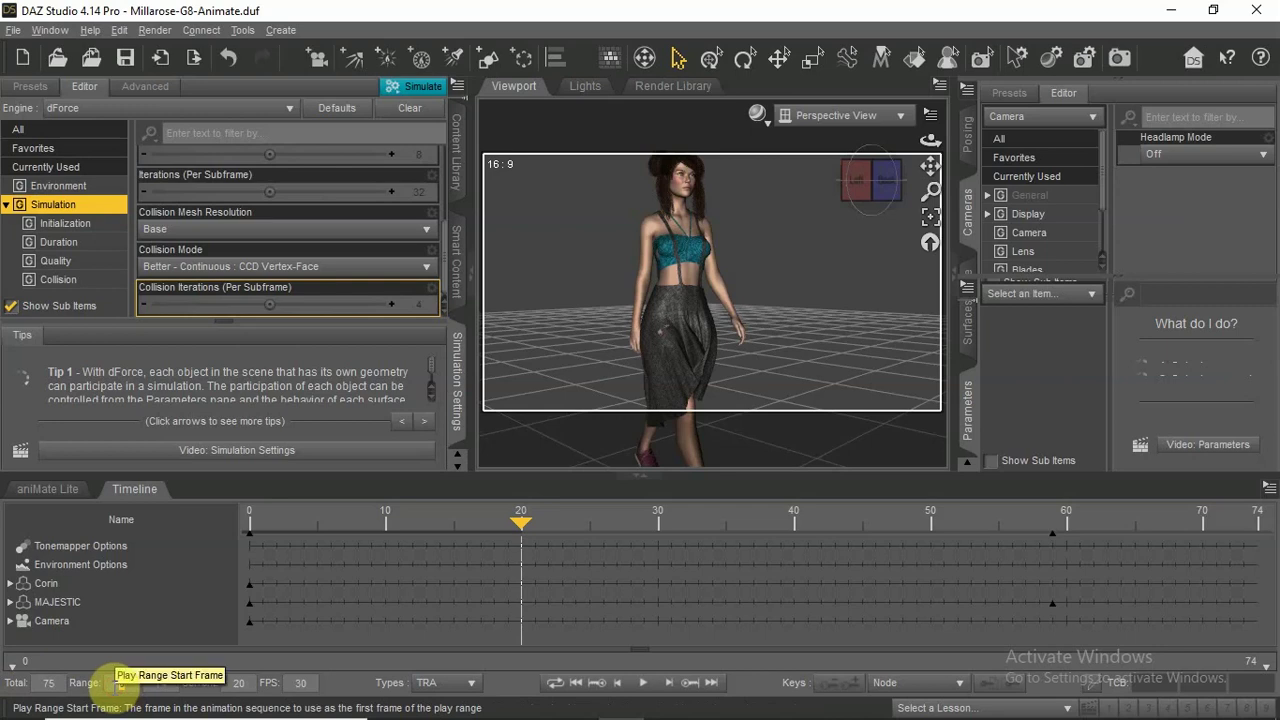
Raise the timeline play range start to 20, keeping the end at 74.
scroll(120, 682, up, 2)
scroll(120, 682, up, 18)
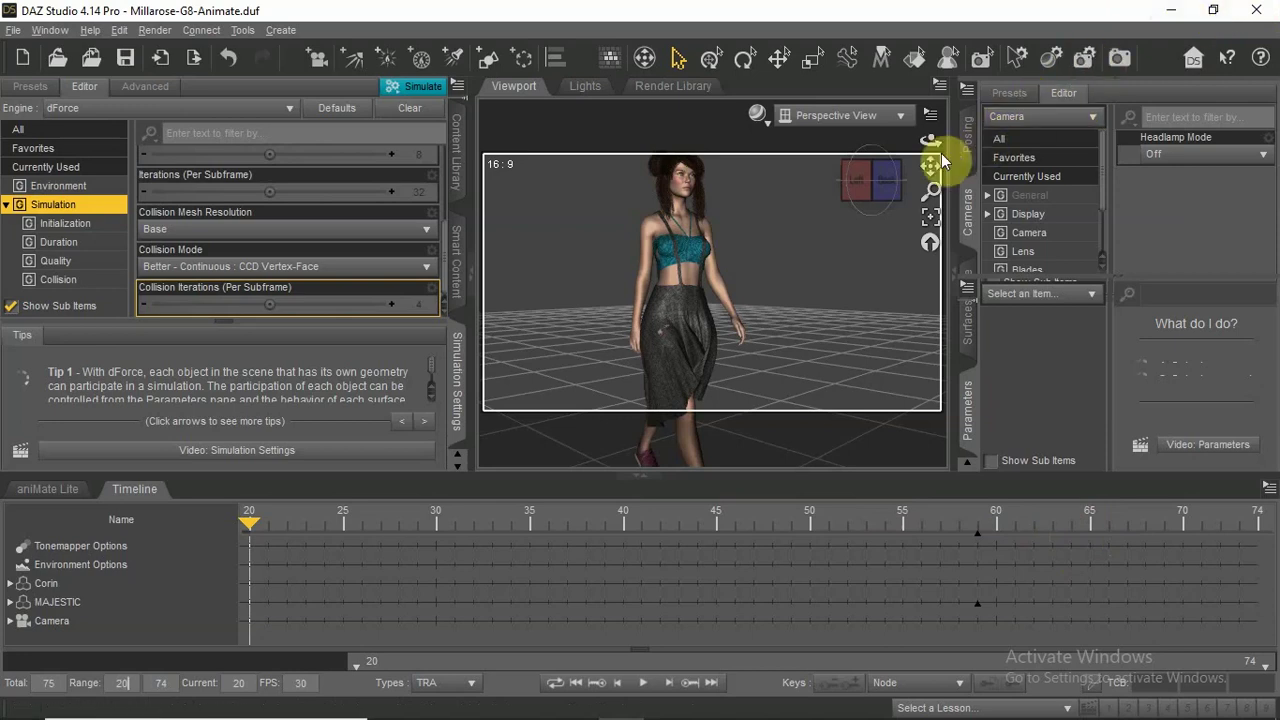
drag(928, 163, 930, 166)
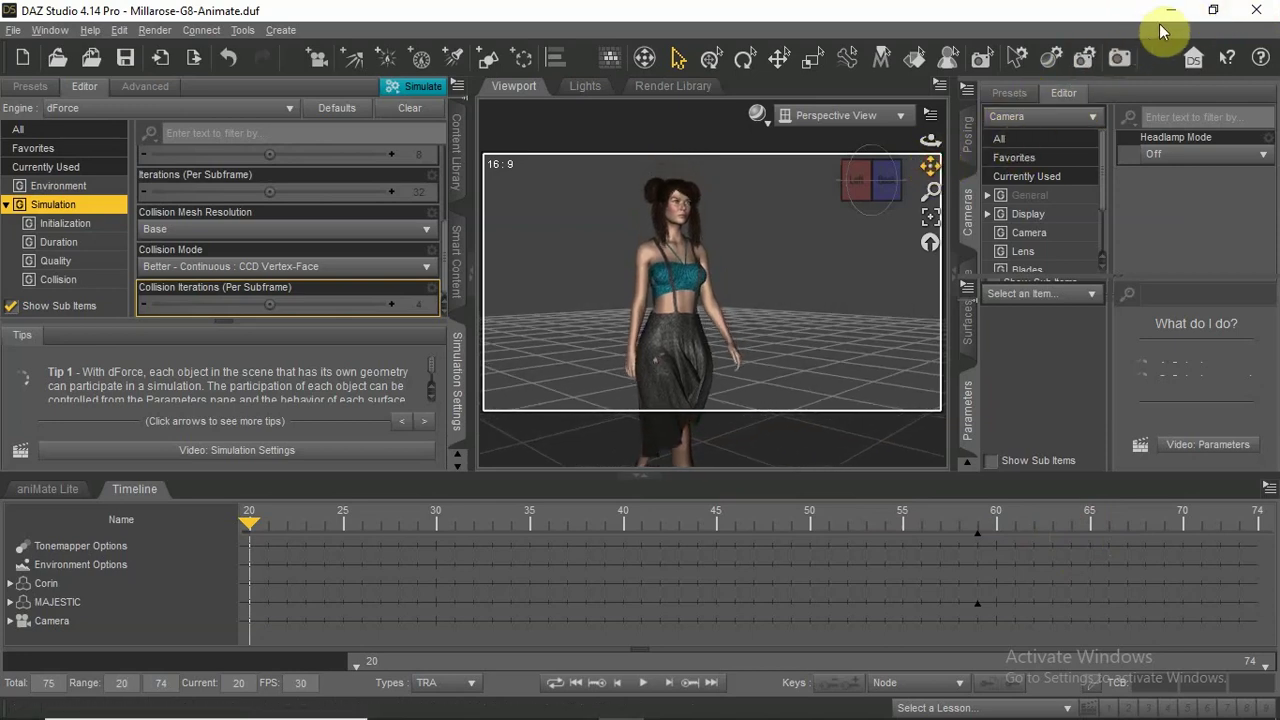